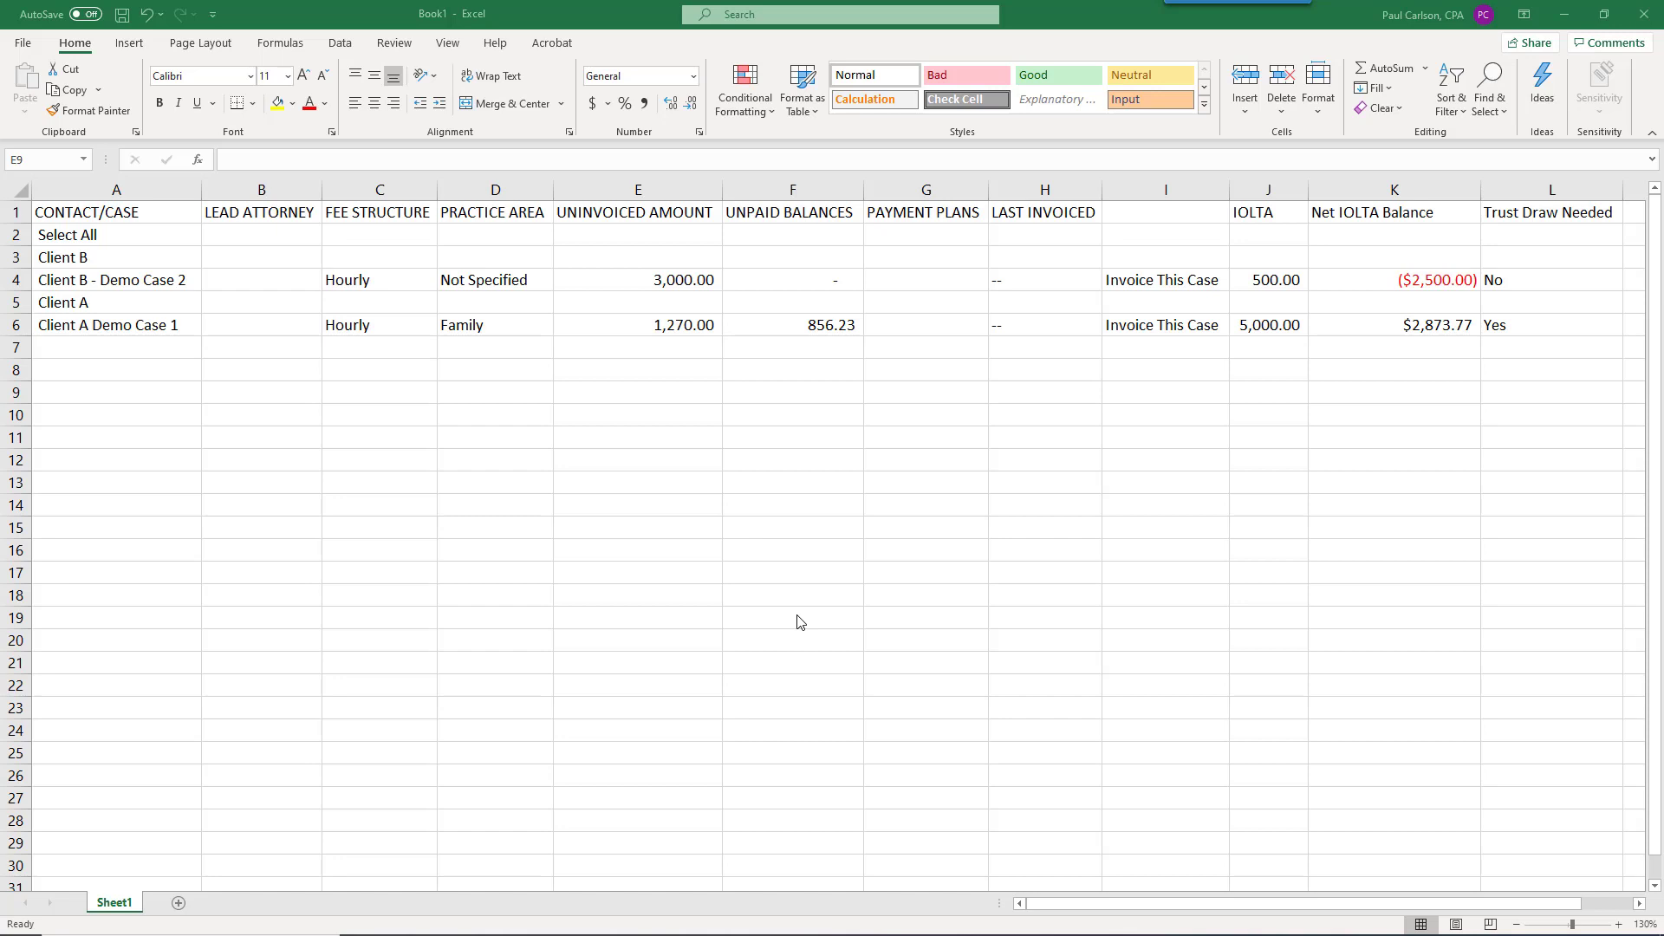
Step: Compare Client A's unpaid balance with its IOLTA funds in row 6, and review the Trust Draw Needed column
left_click(813, 328)
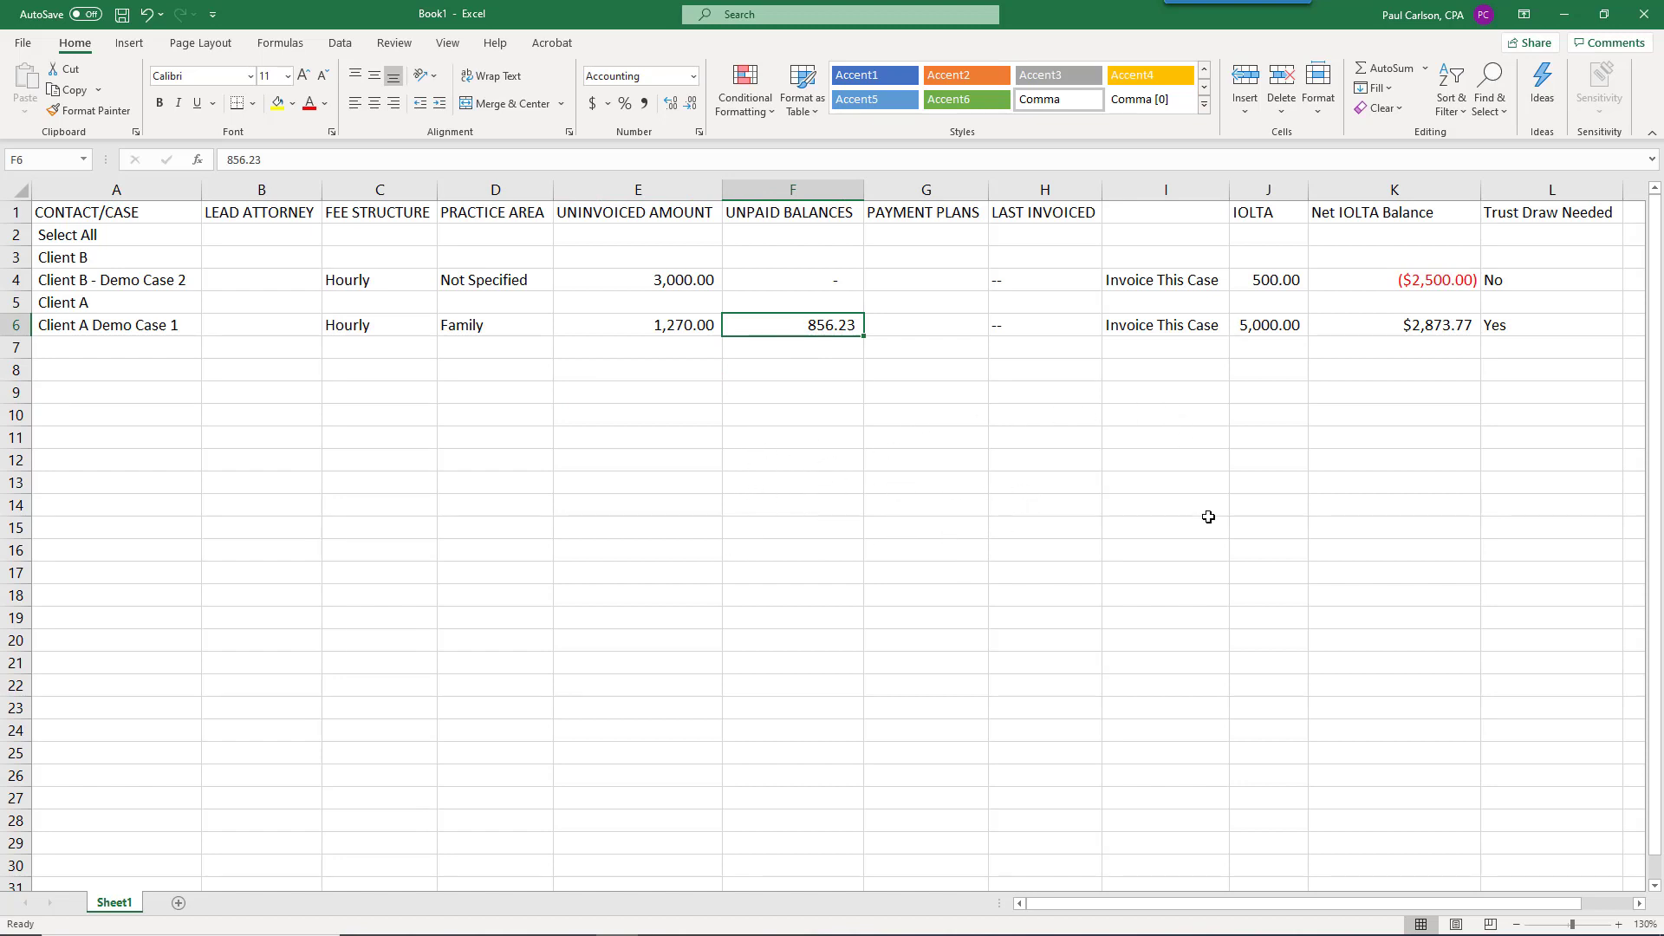
left_click(1270, 328)
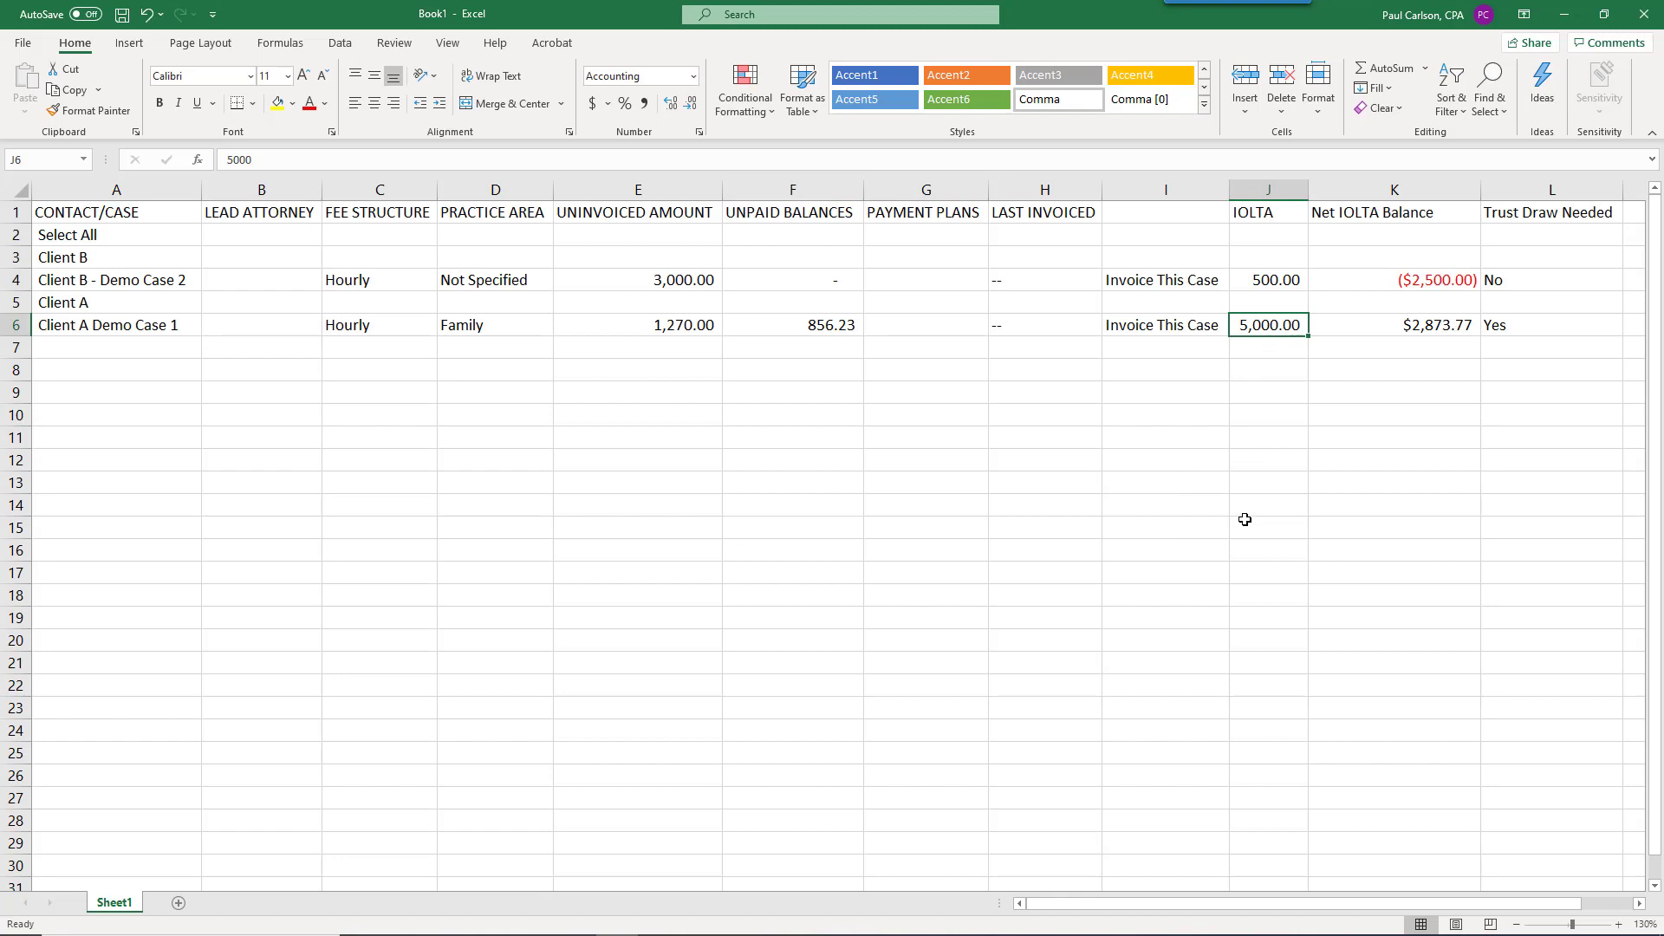
left_click(785, 326)
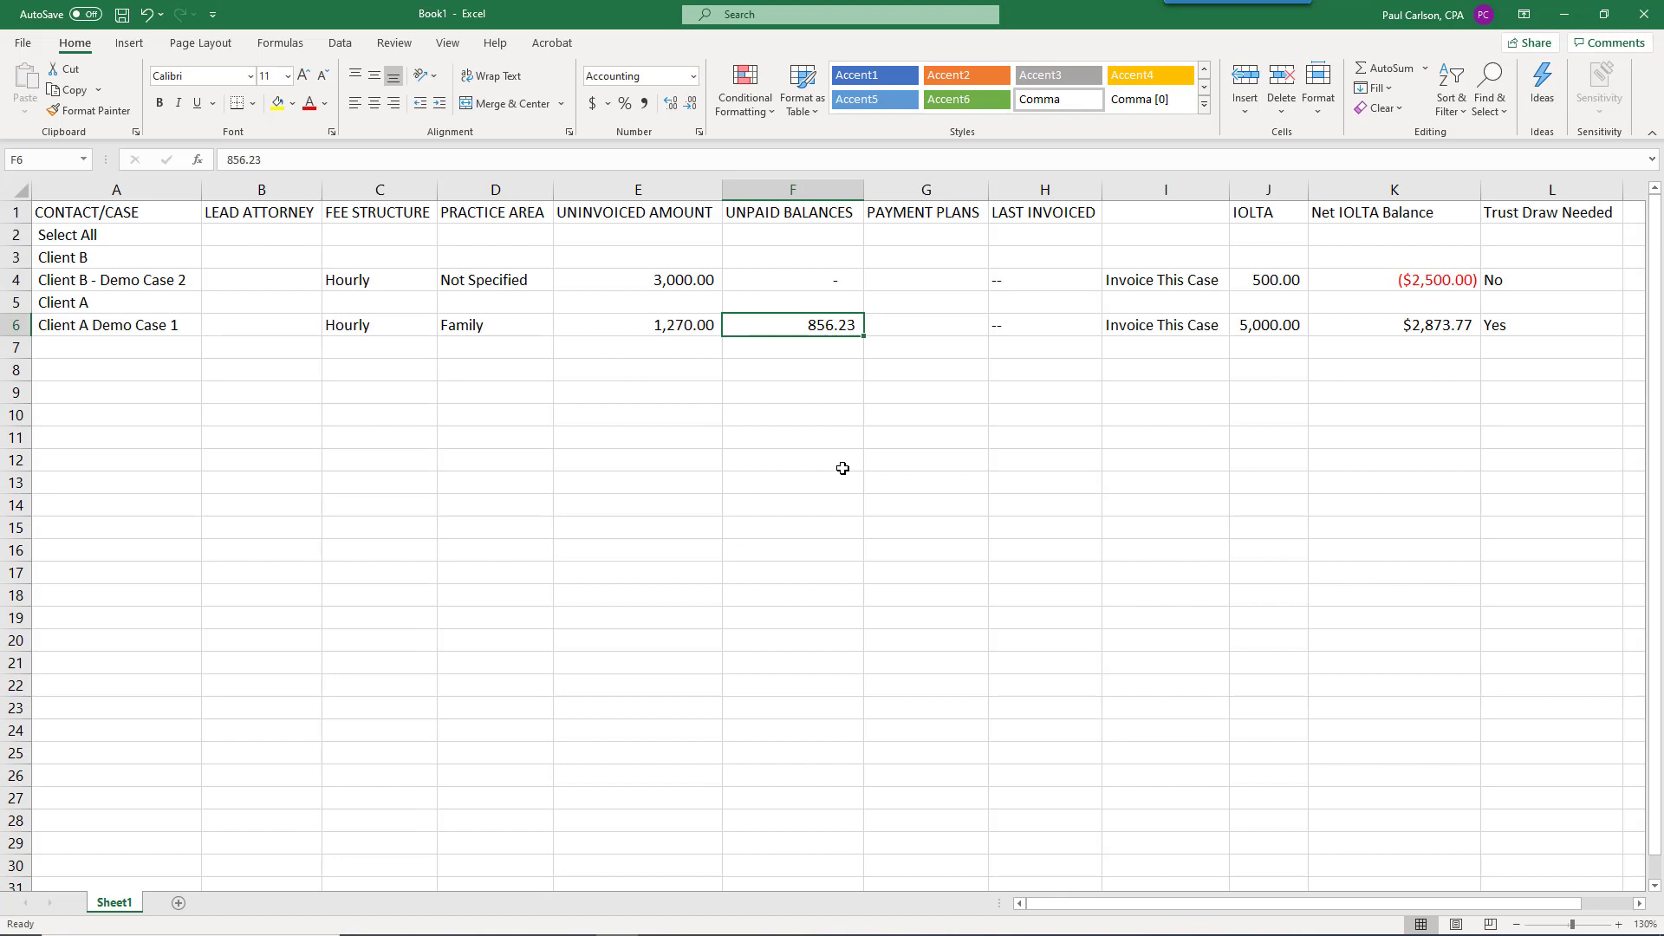
left_click(1269, 325)
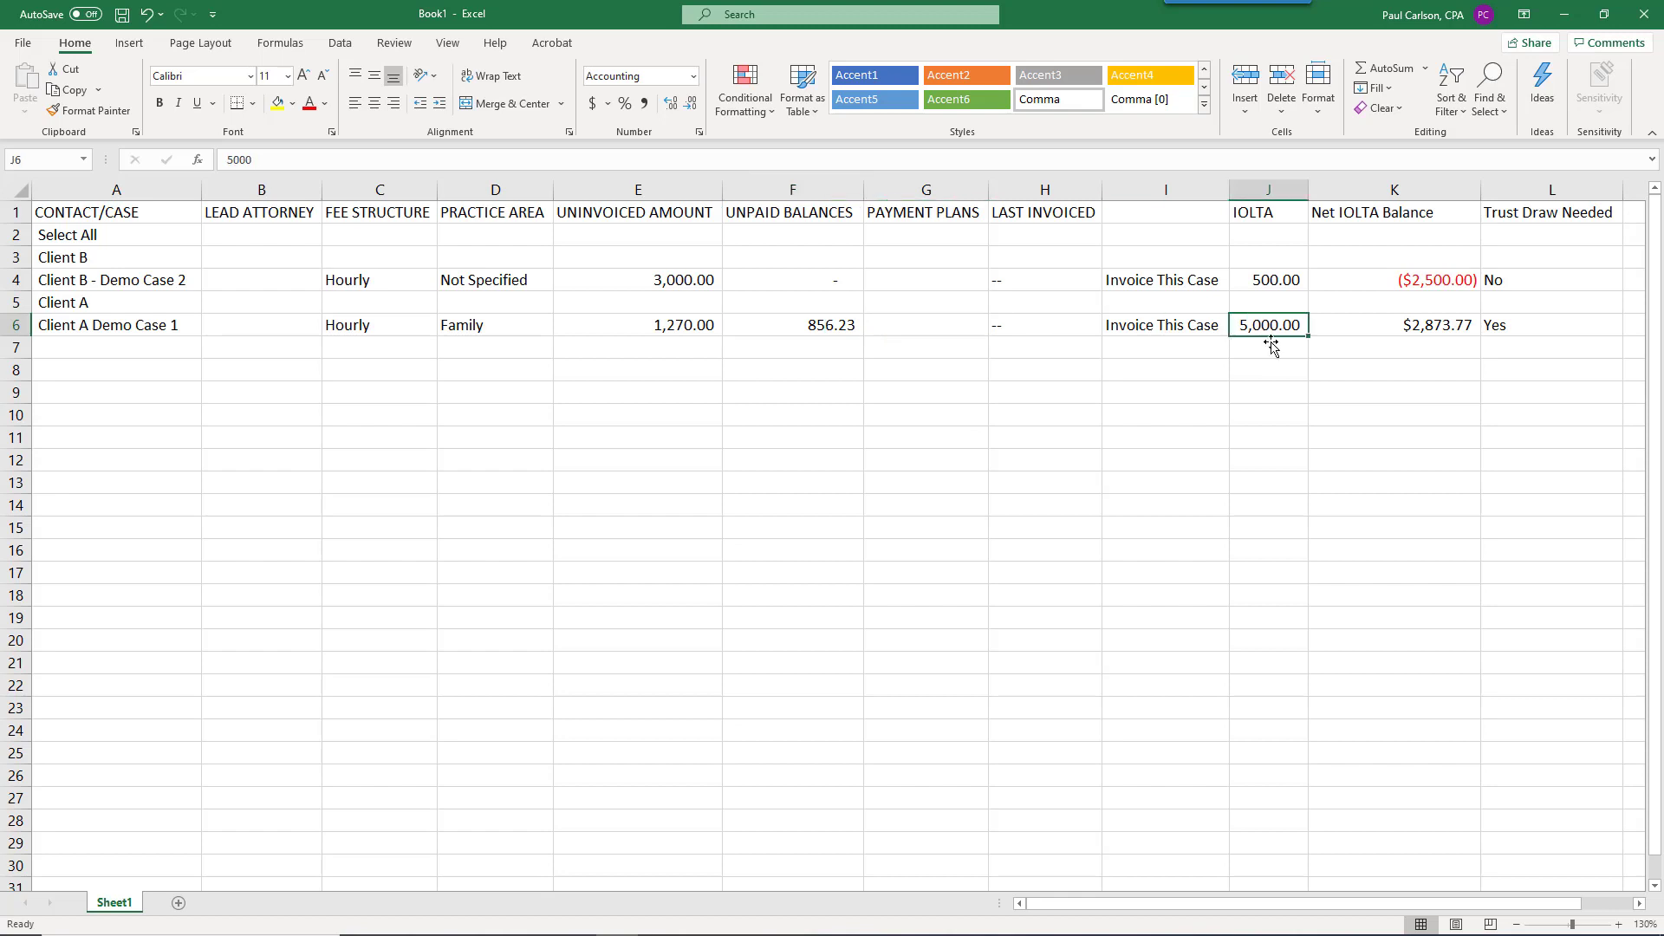
left_click(810, 332)
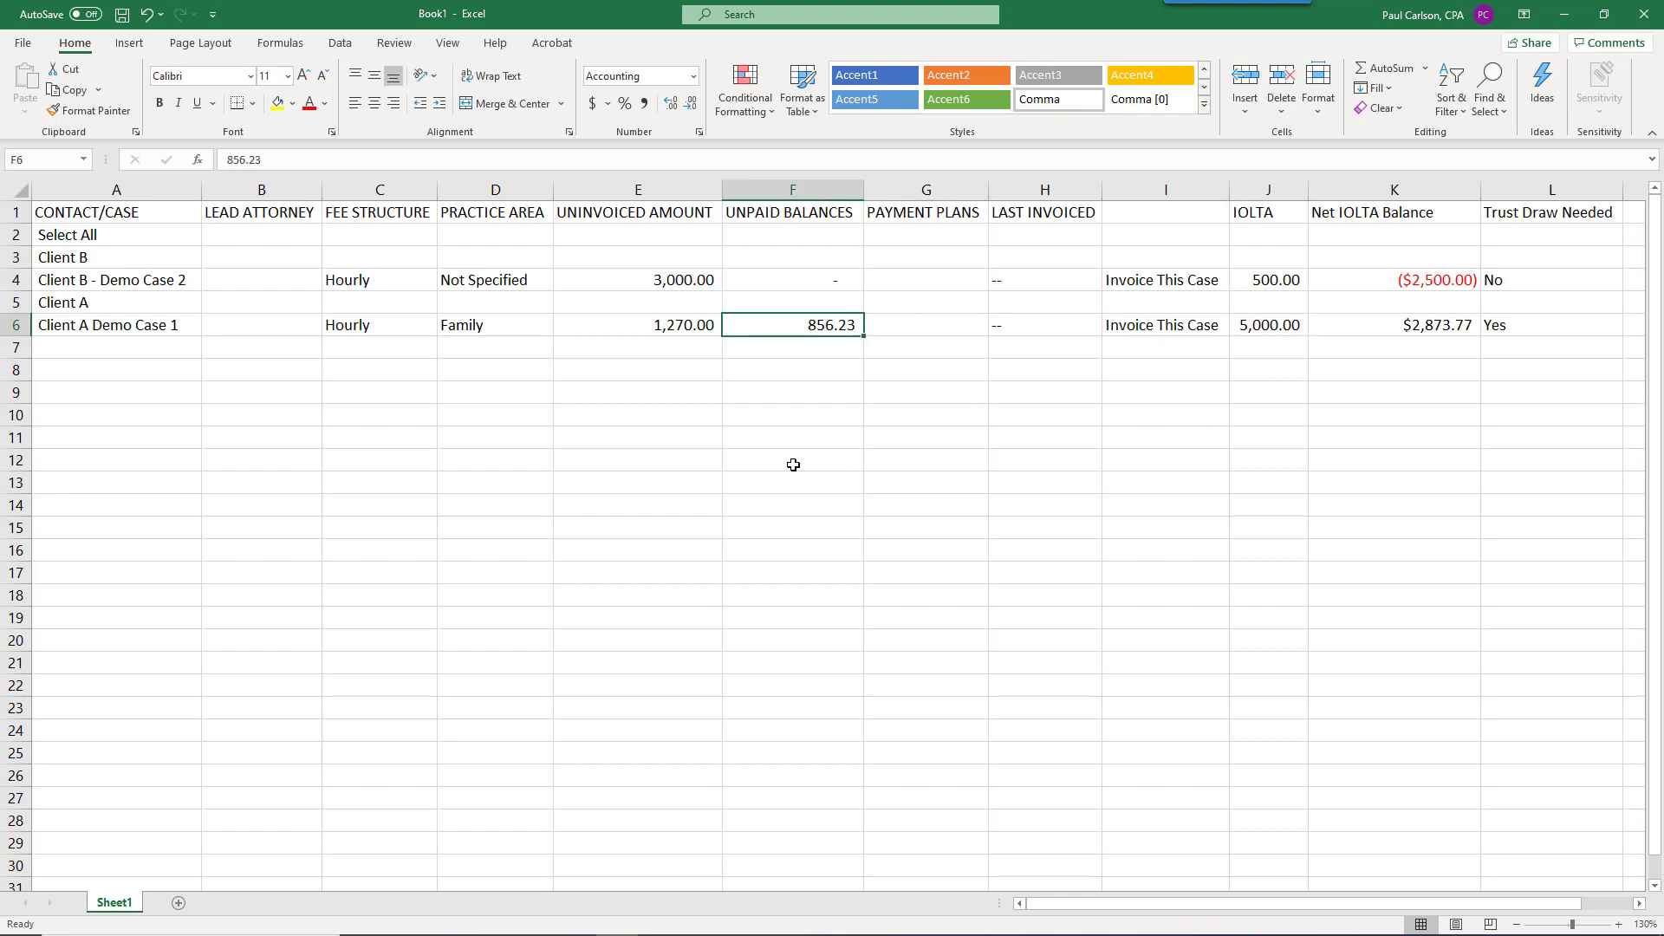
left_click(1266, 329)
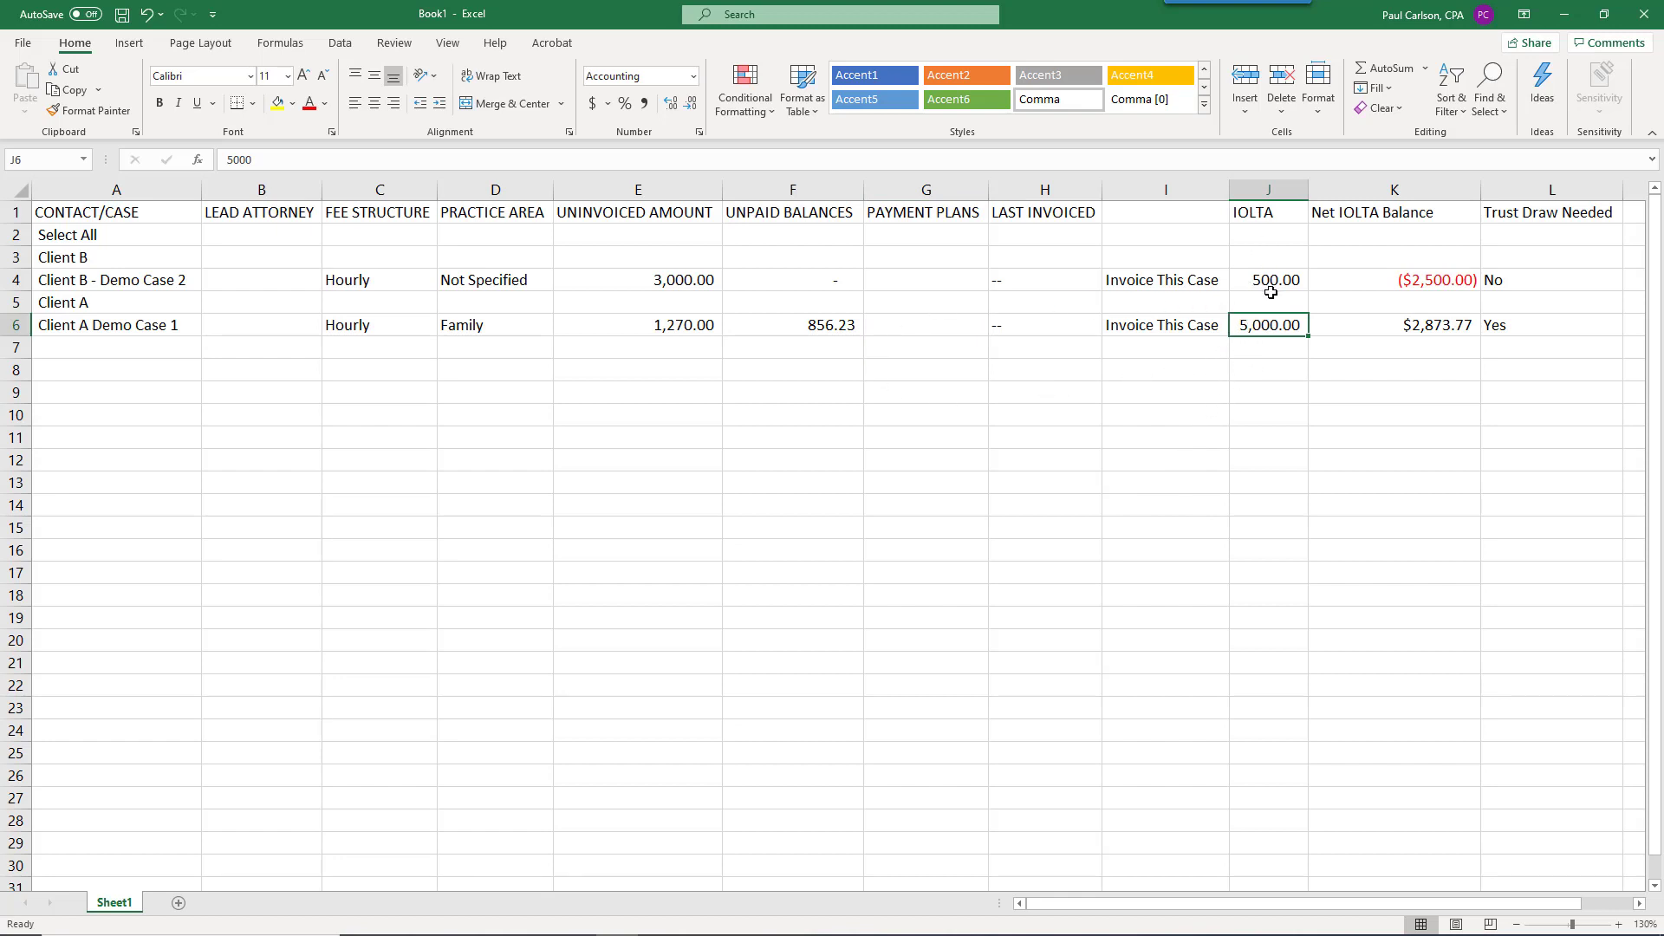
left_click(775, 330)
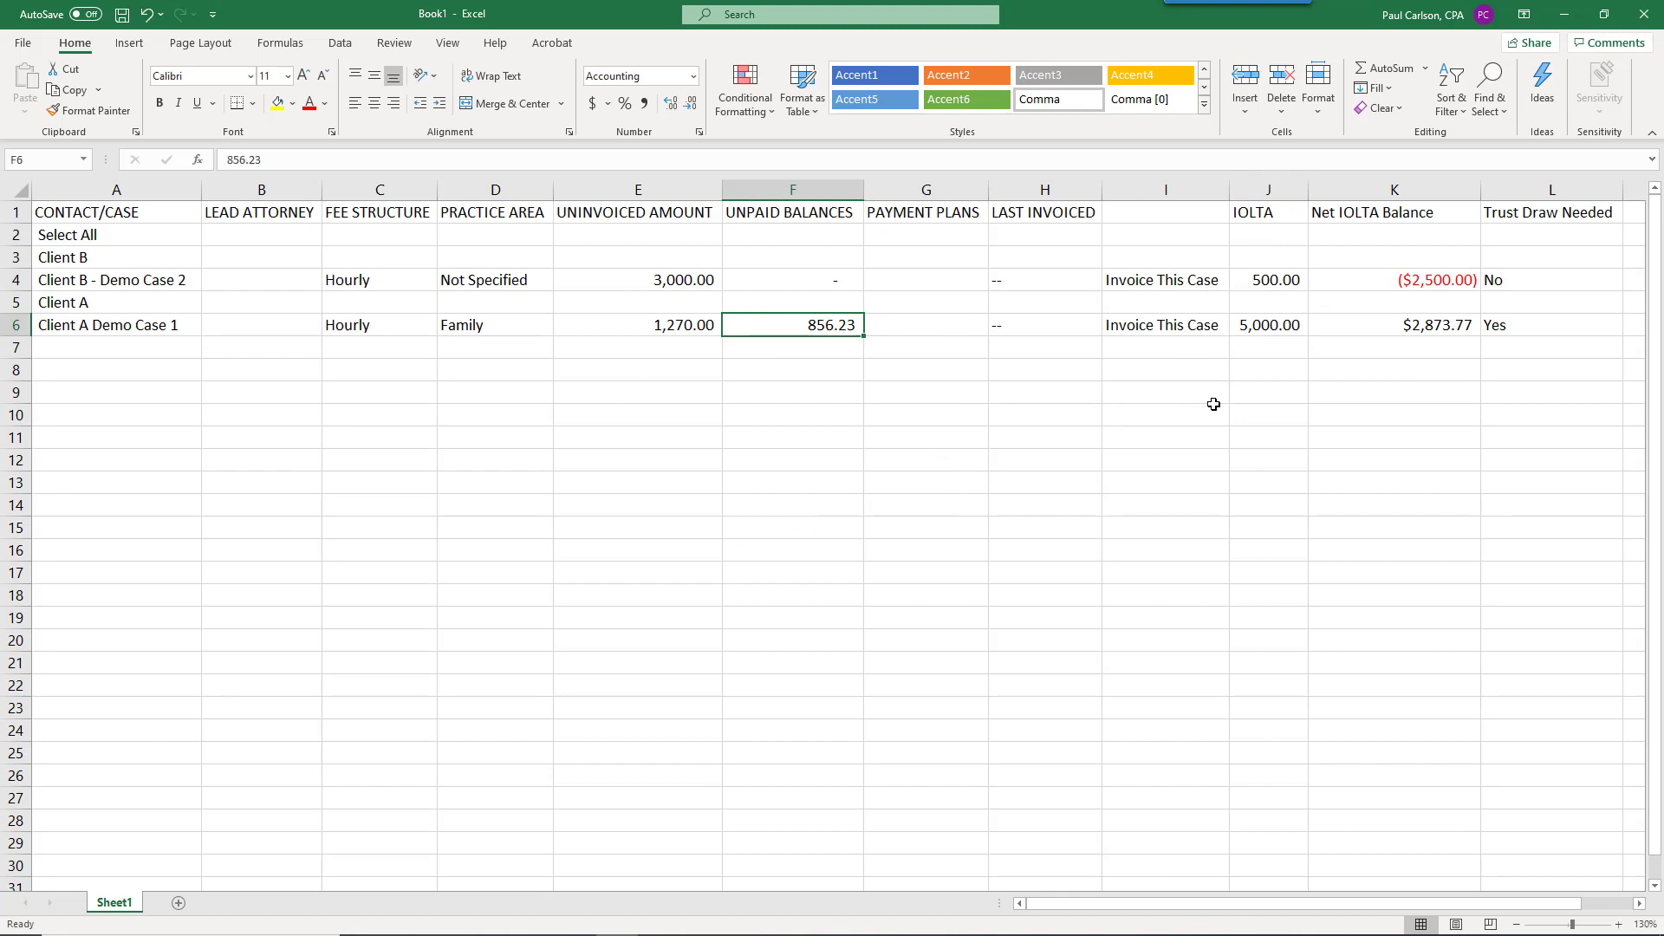
left_click(1271, 327)
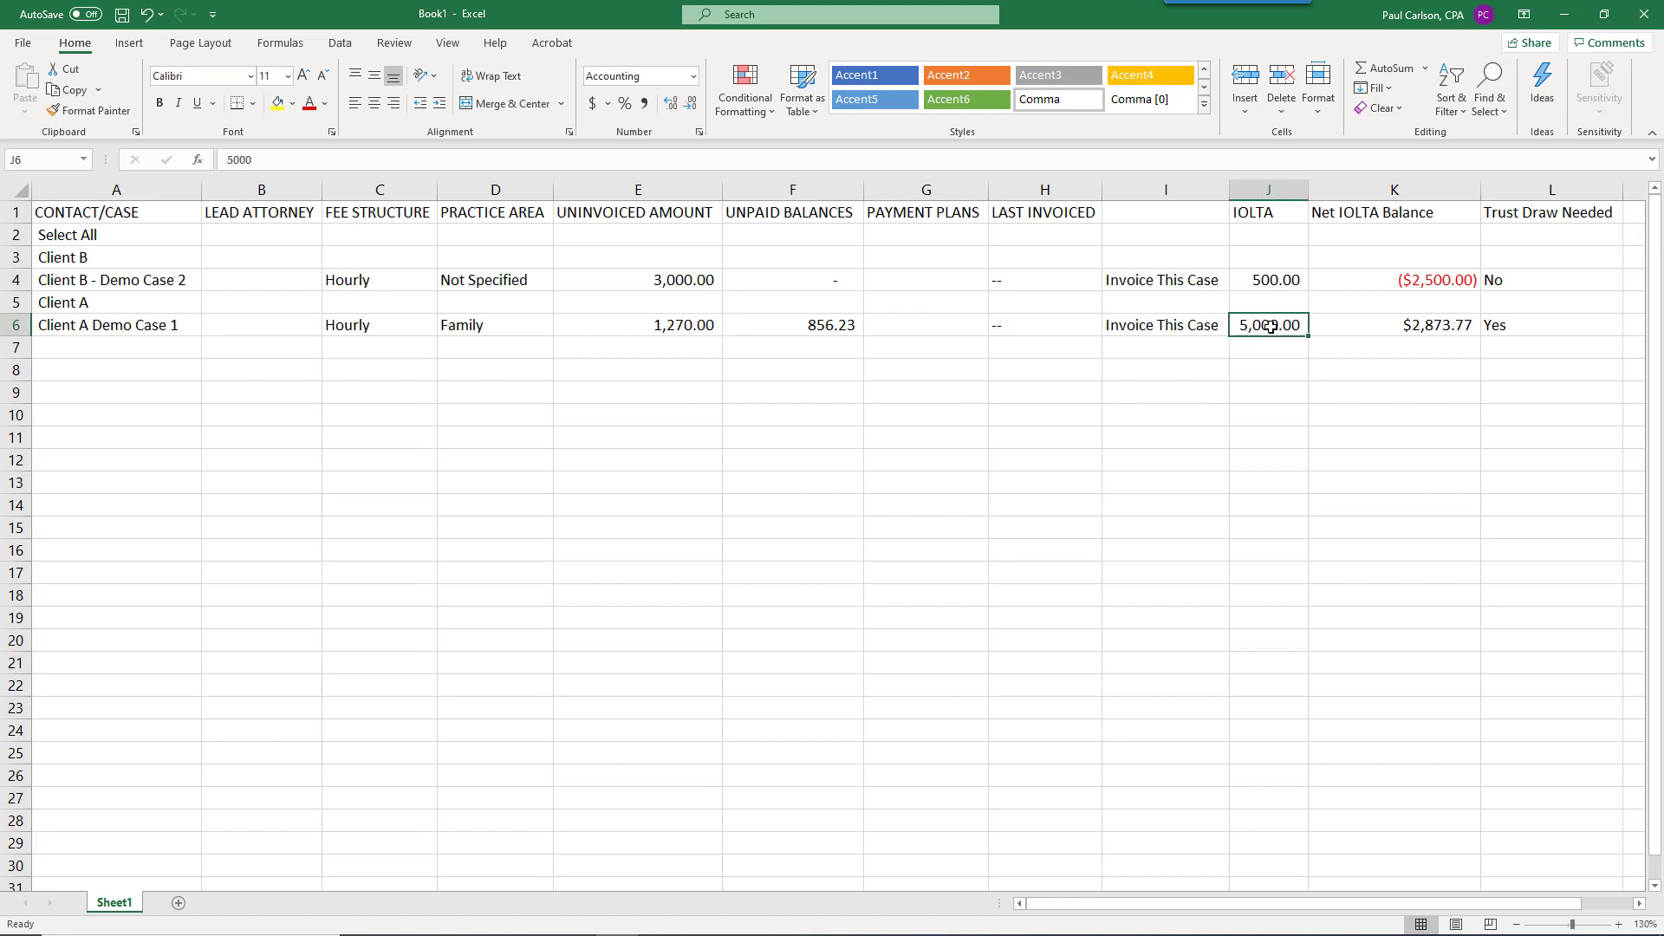
left_click(808, 330)
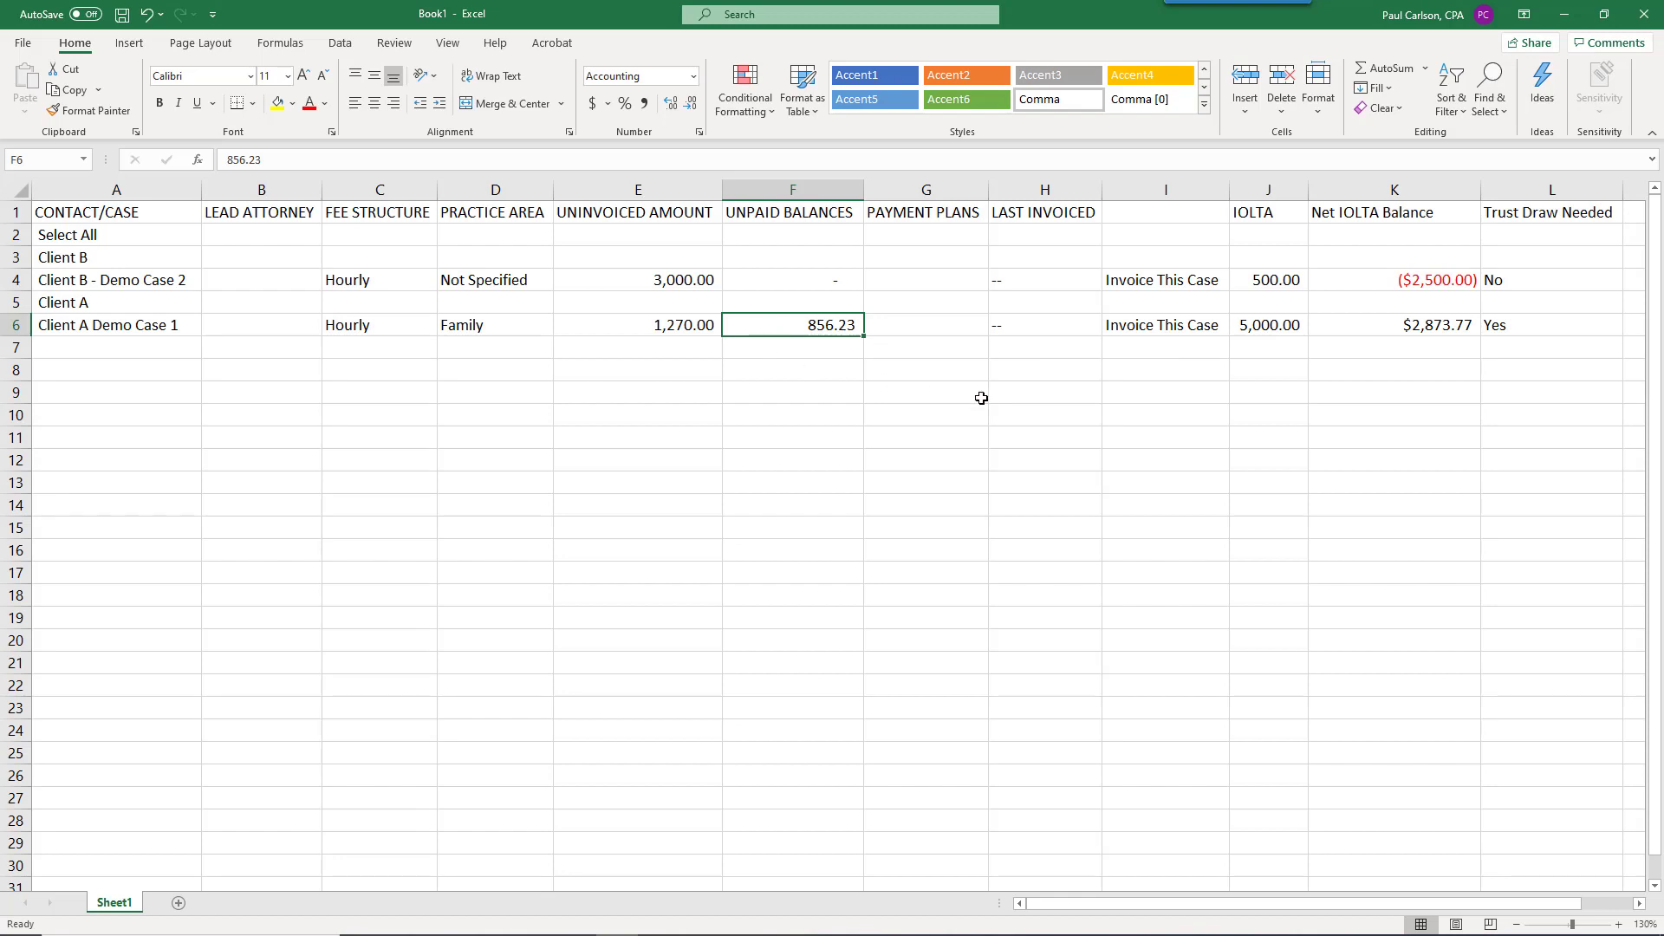
left_click(1541, 216)
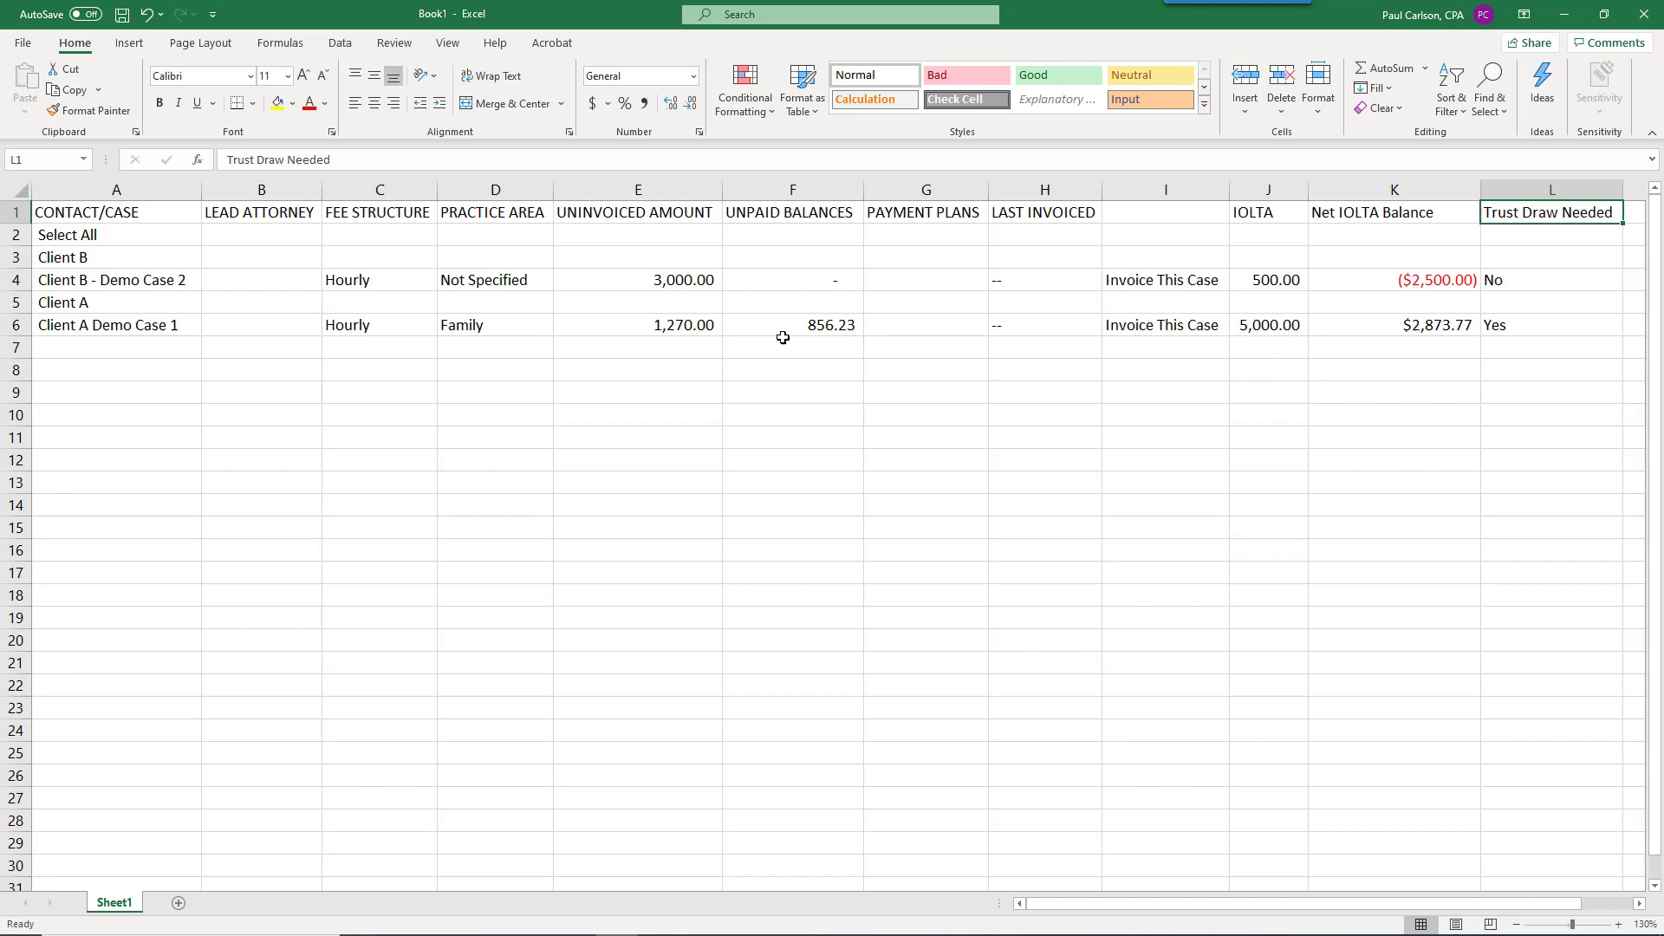
left_click(1588, 325)
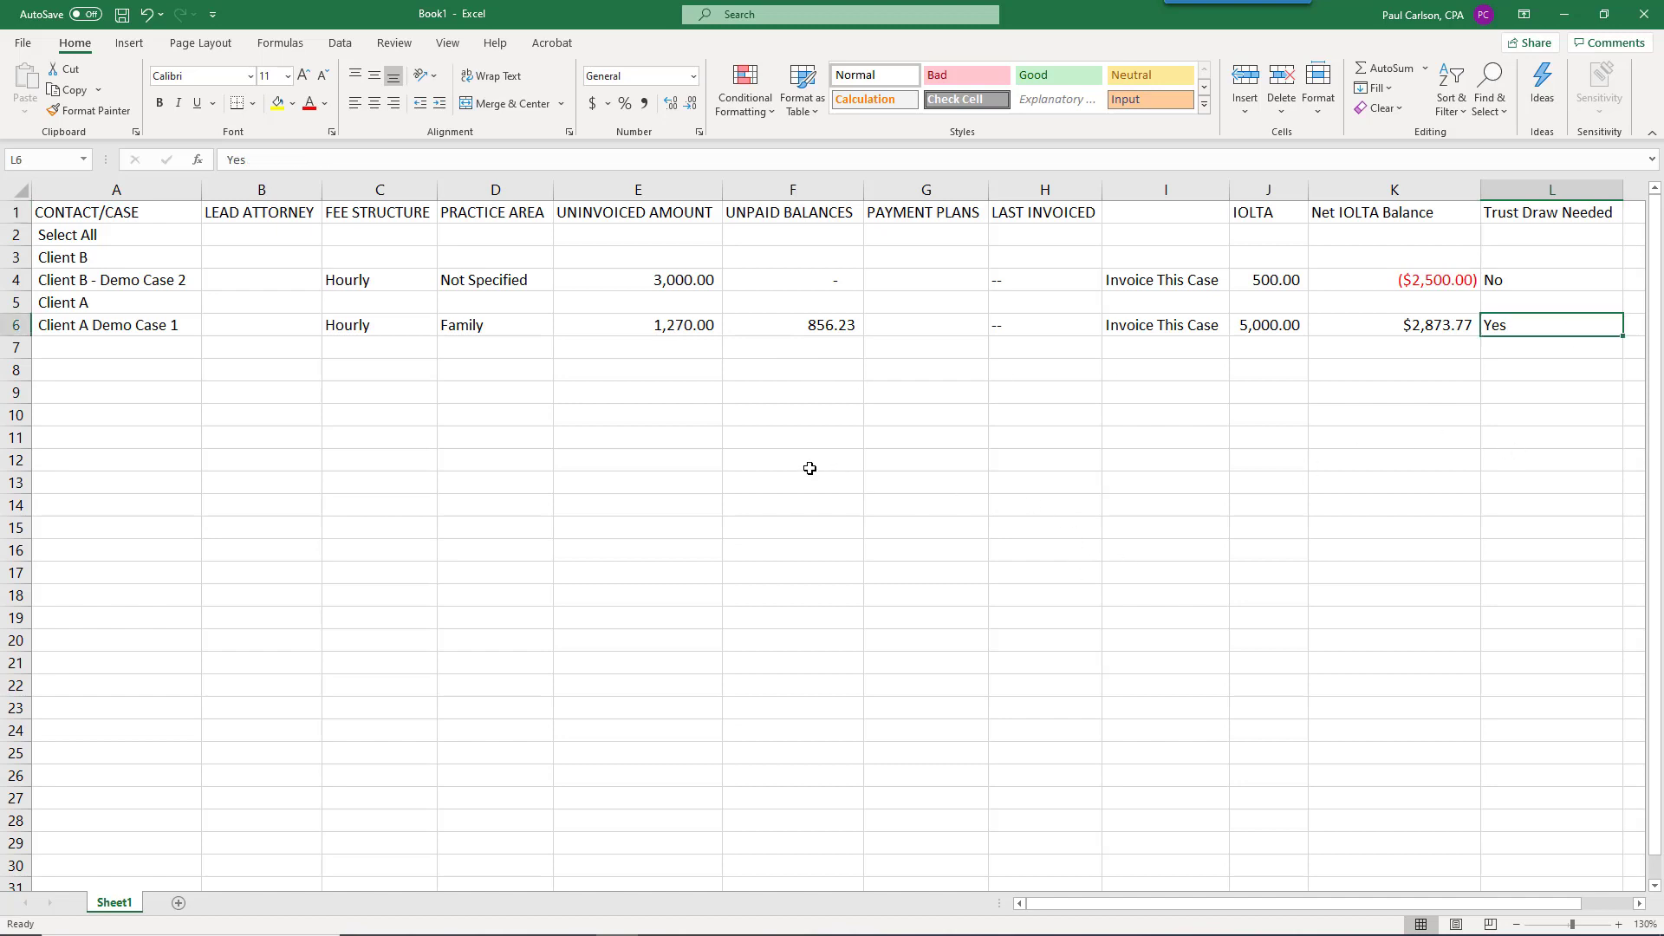
Step: Examine how Client A's Net IOLTA Balance in K6 derives from its IOLTA funds, unpaid balance and uninvoiced amount
left_click(1360, 326)
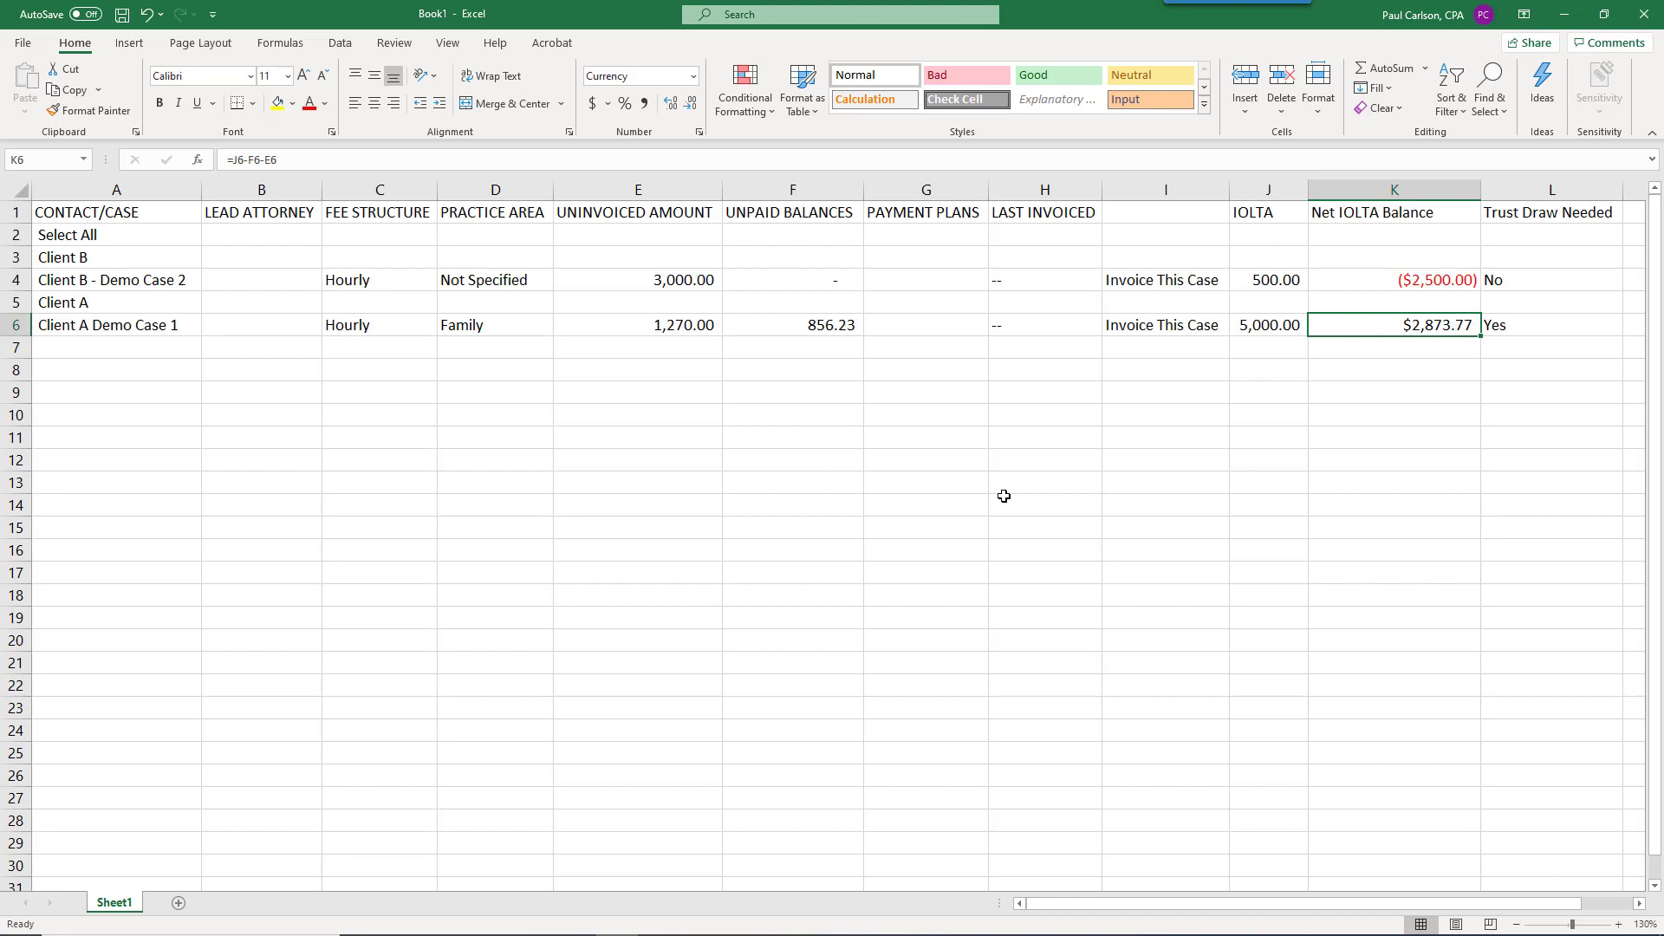
left_click(1263, 328)
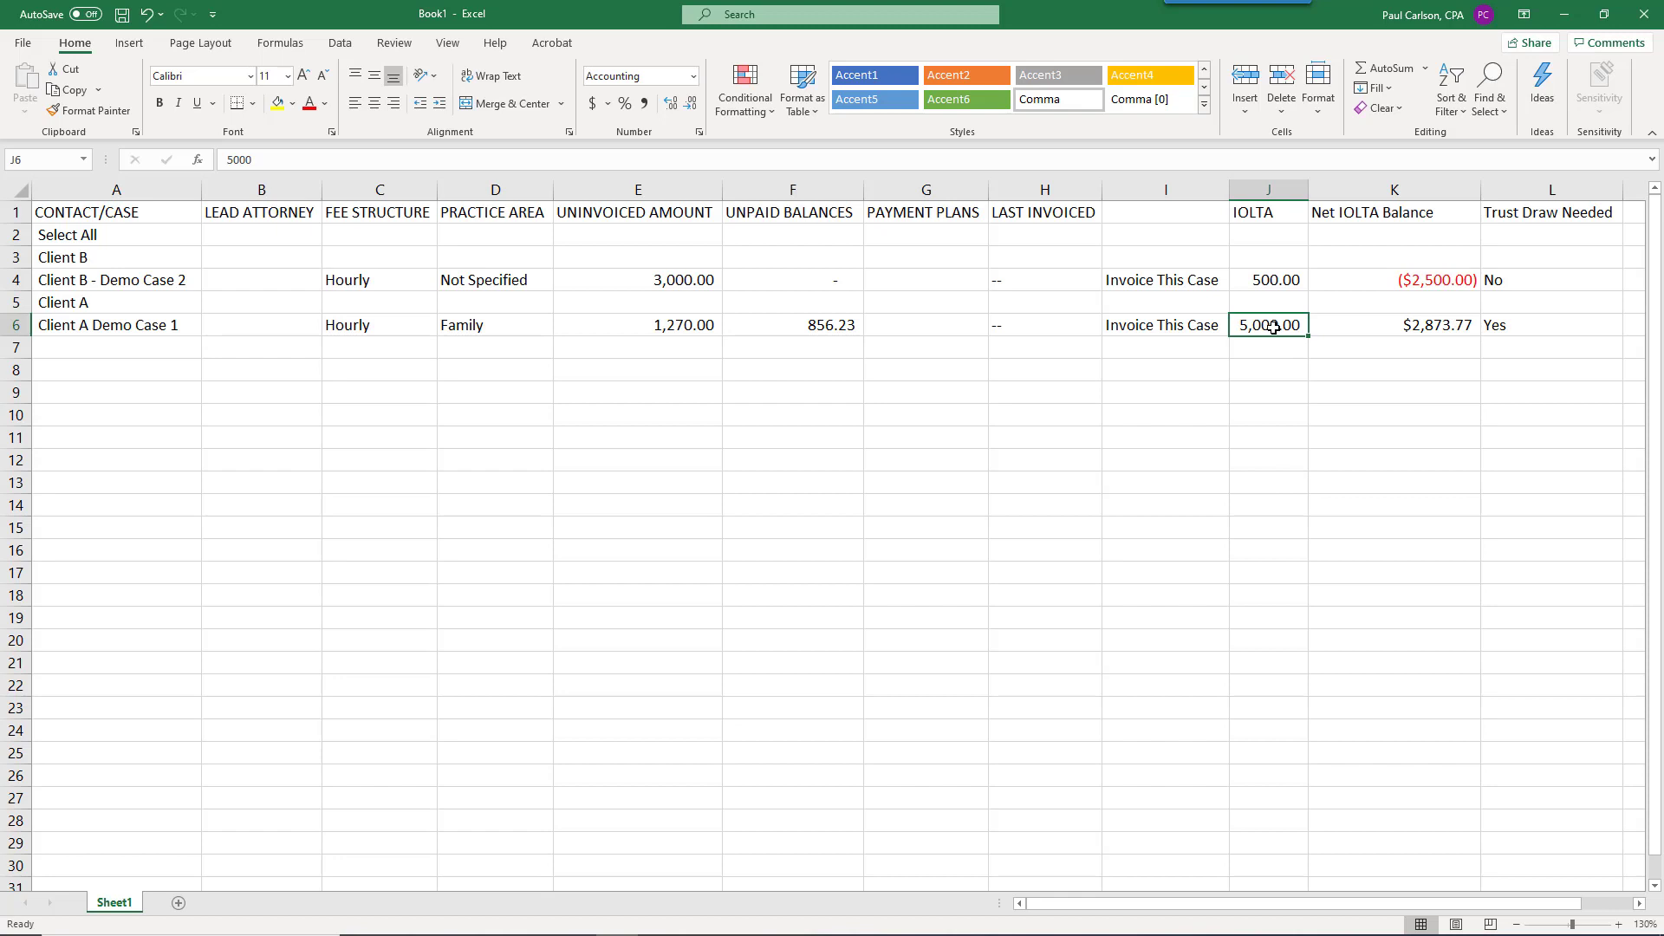
left_click(811, 329)
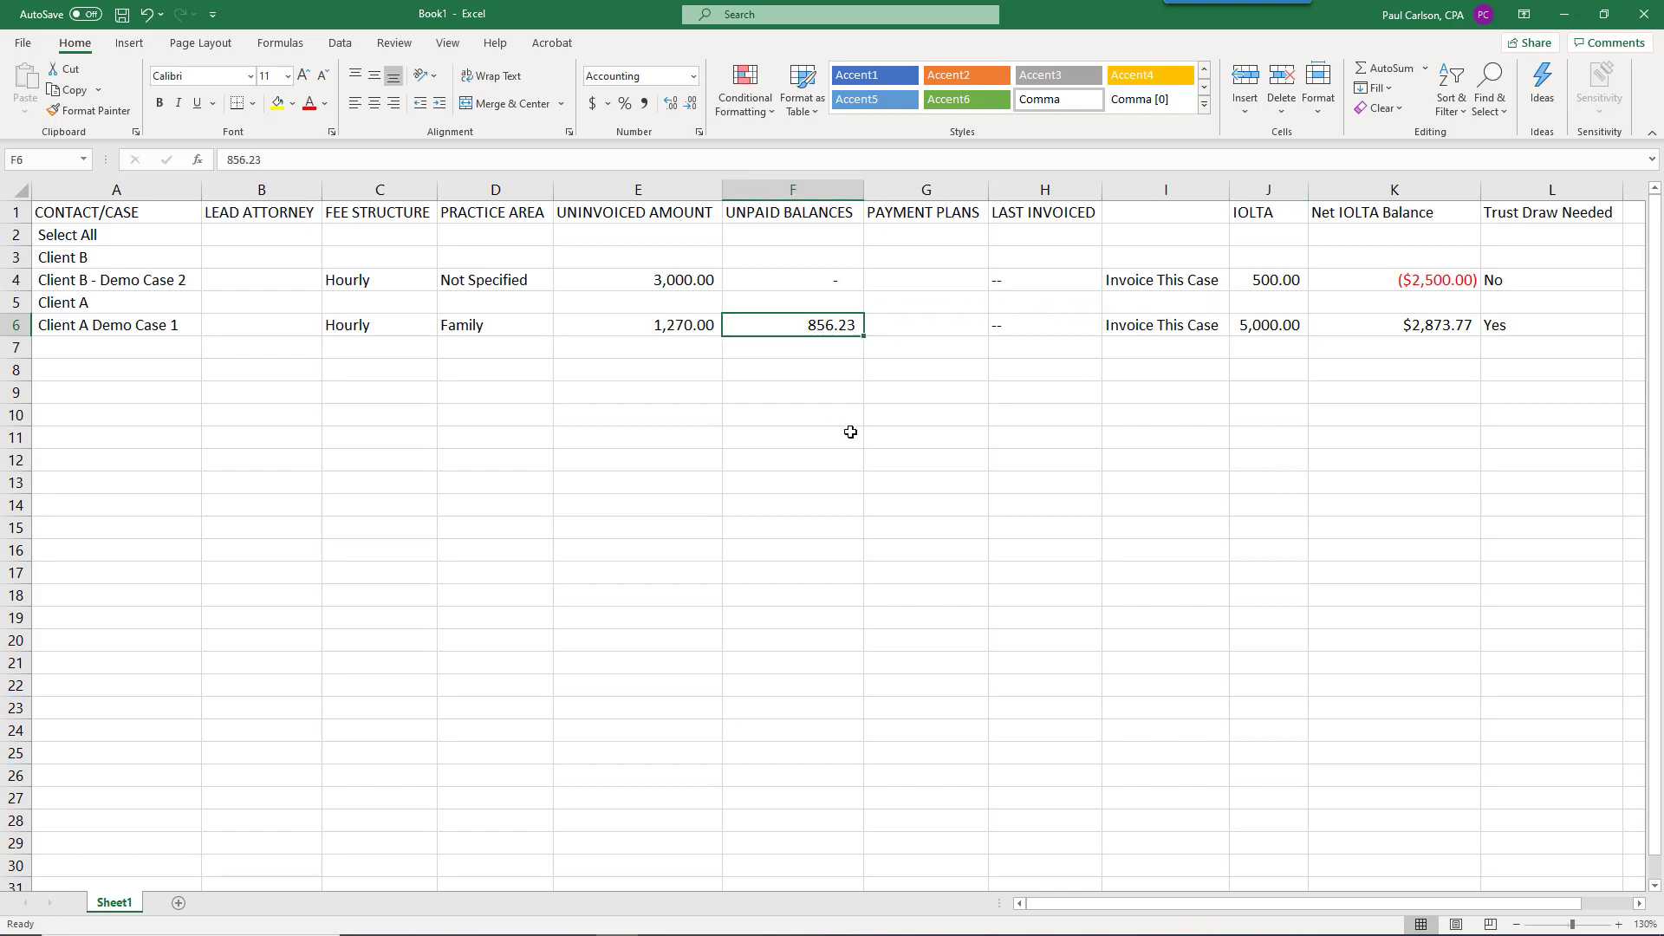
left_click(624, 332)
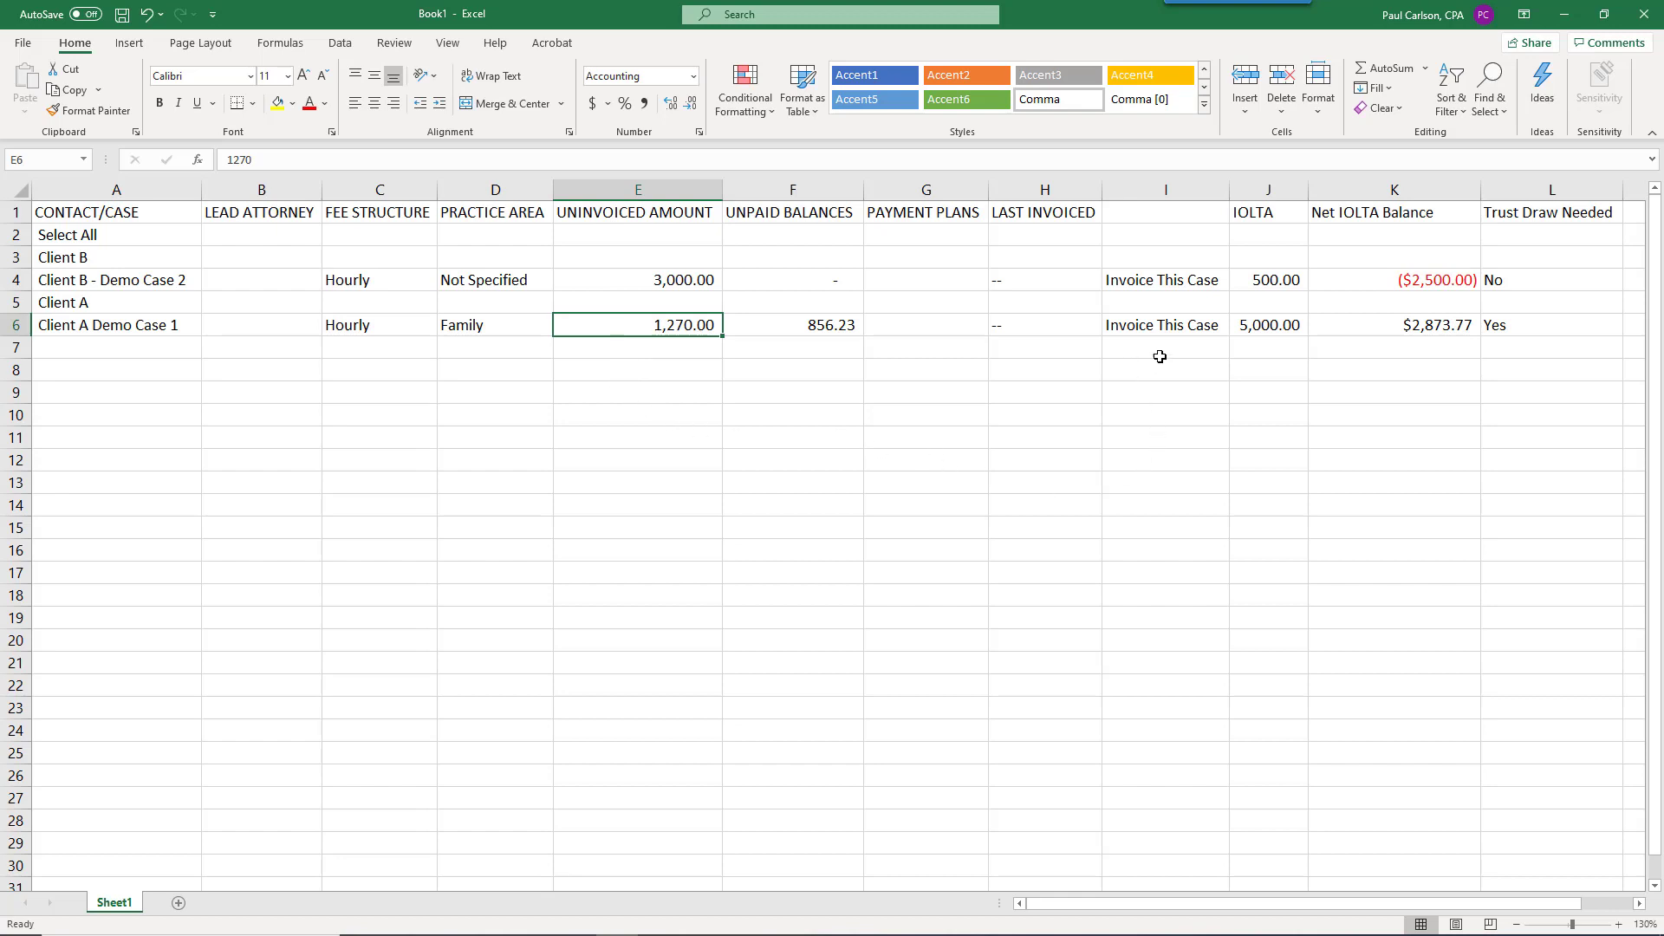
left_click(1395, 328)
left_click(1254, 324)
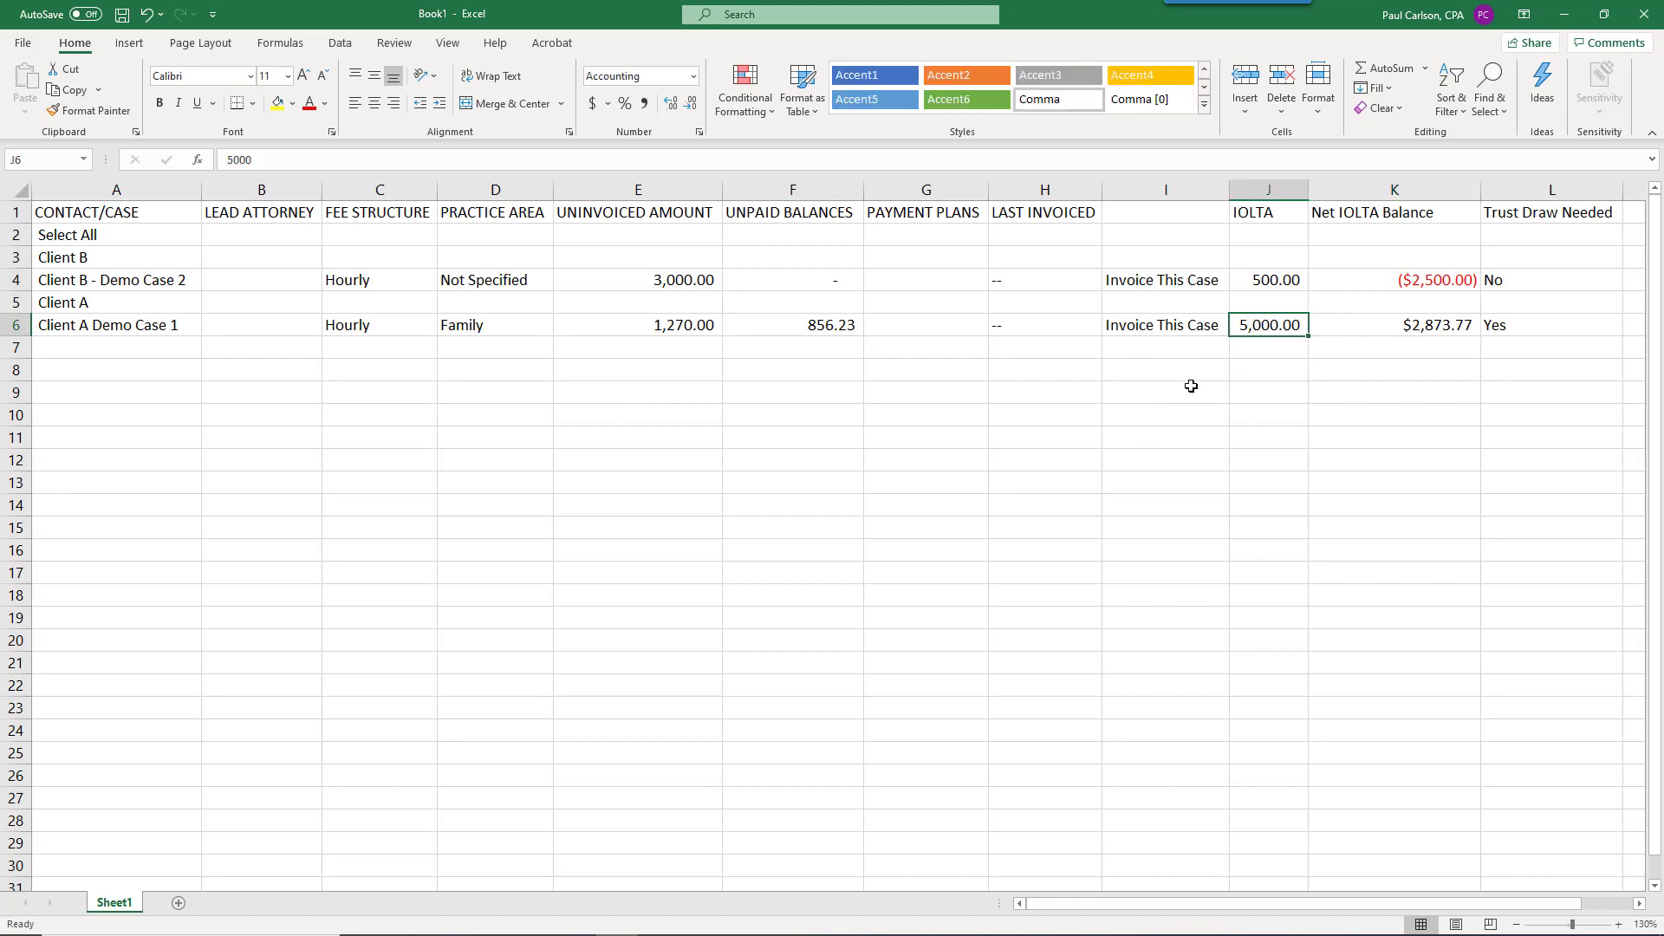
left_click_drag(814, 329, 686, 329)
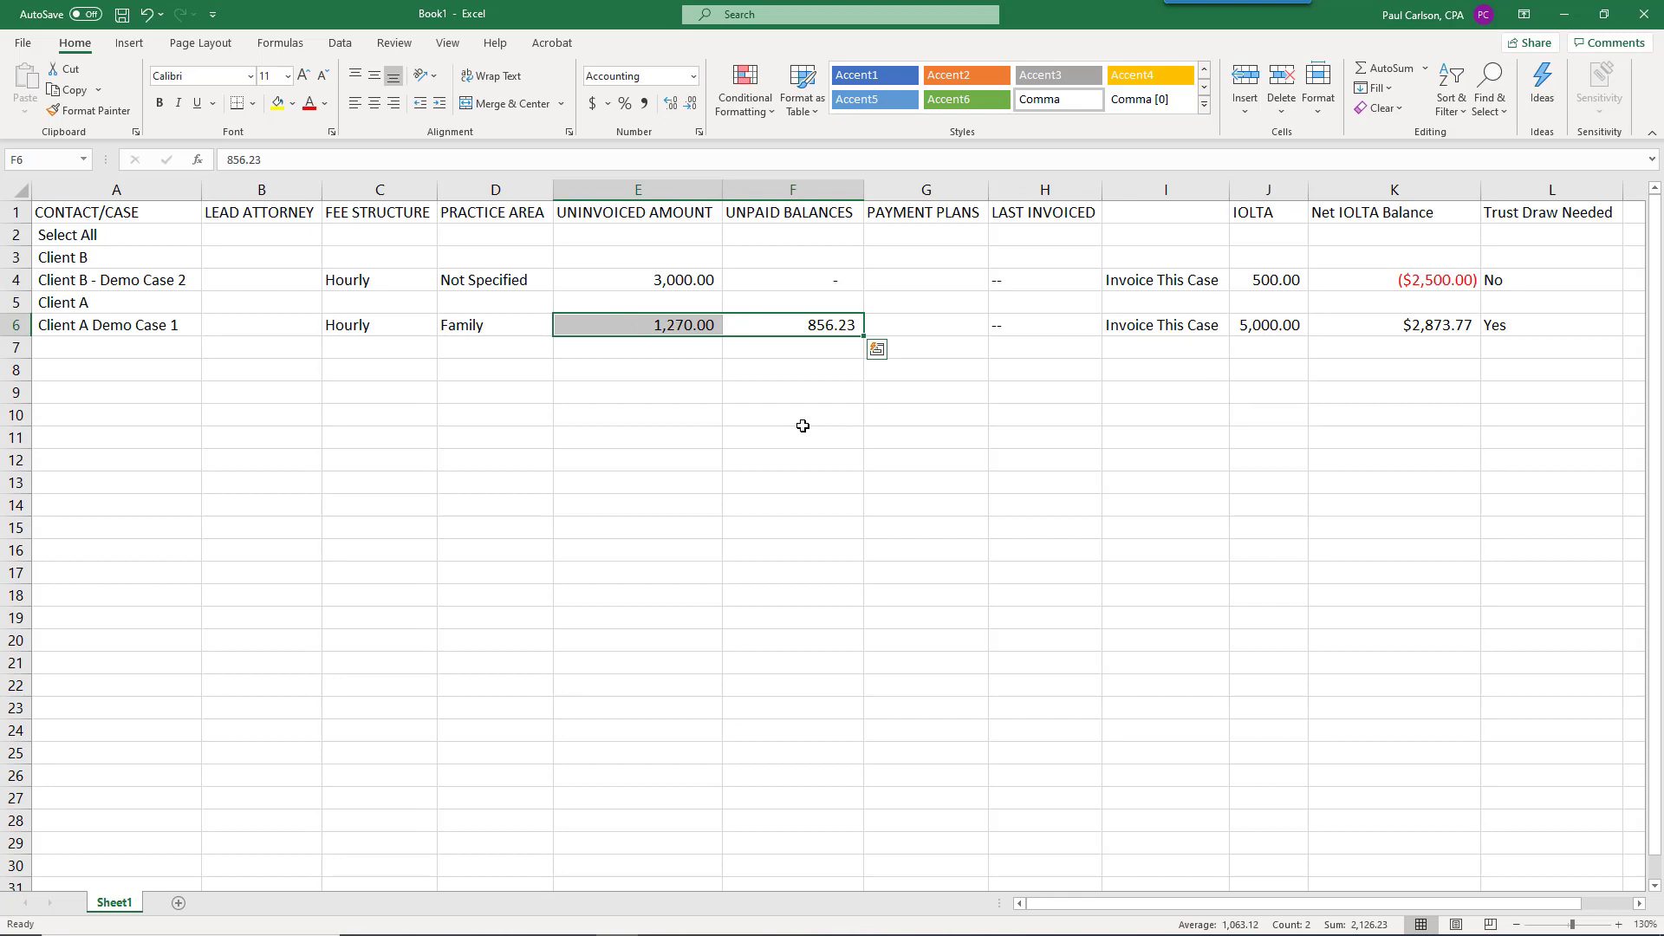
left_click(1386, 325)
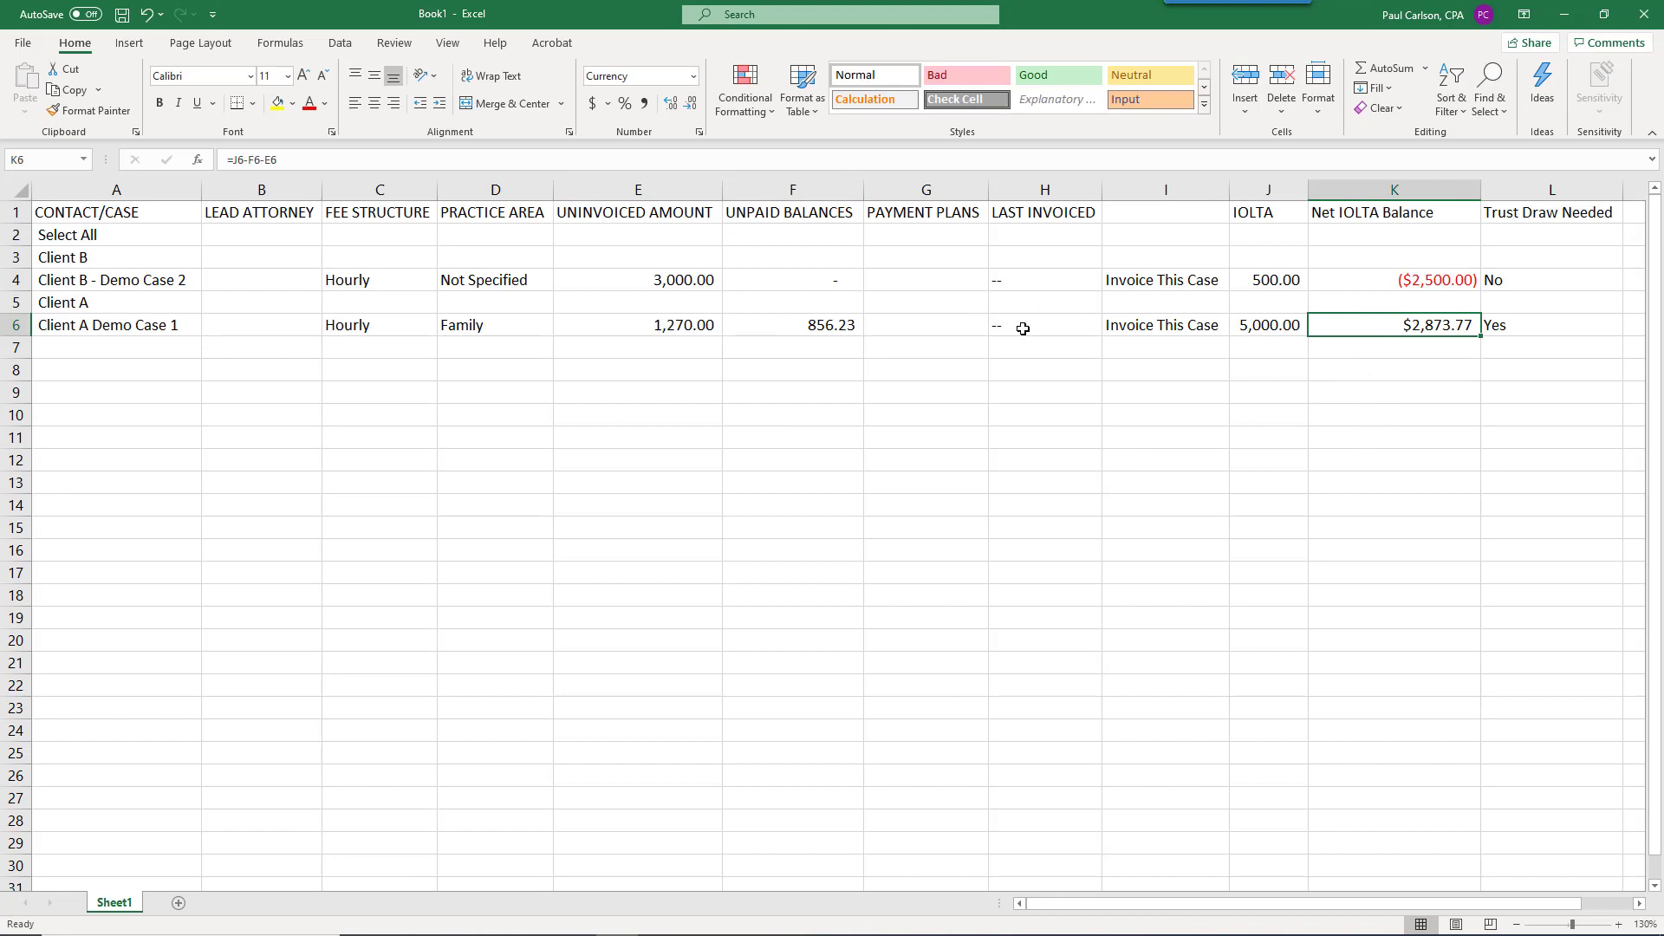
Step: Review Client B's IOLTA funds, uninvoiced amount and net balance in row 4, and compare both clients' Trust Draw Needed entries
left_click(1270, 280)
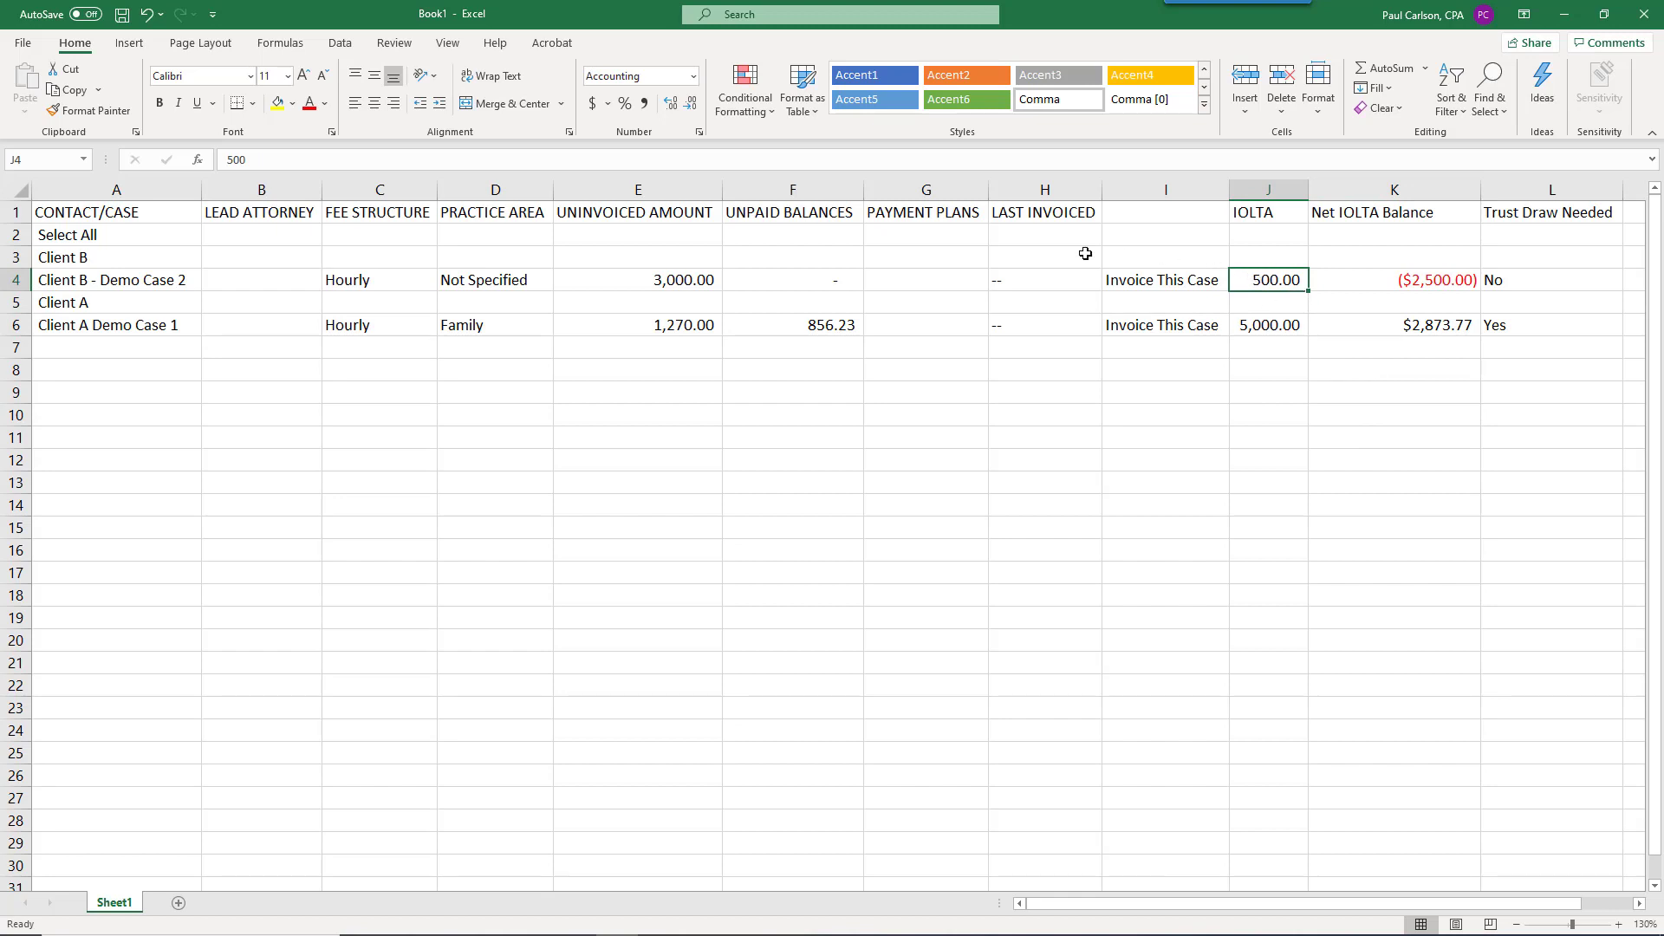
left_click(624, 283)
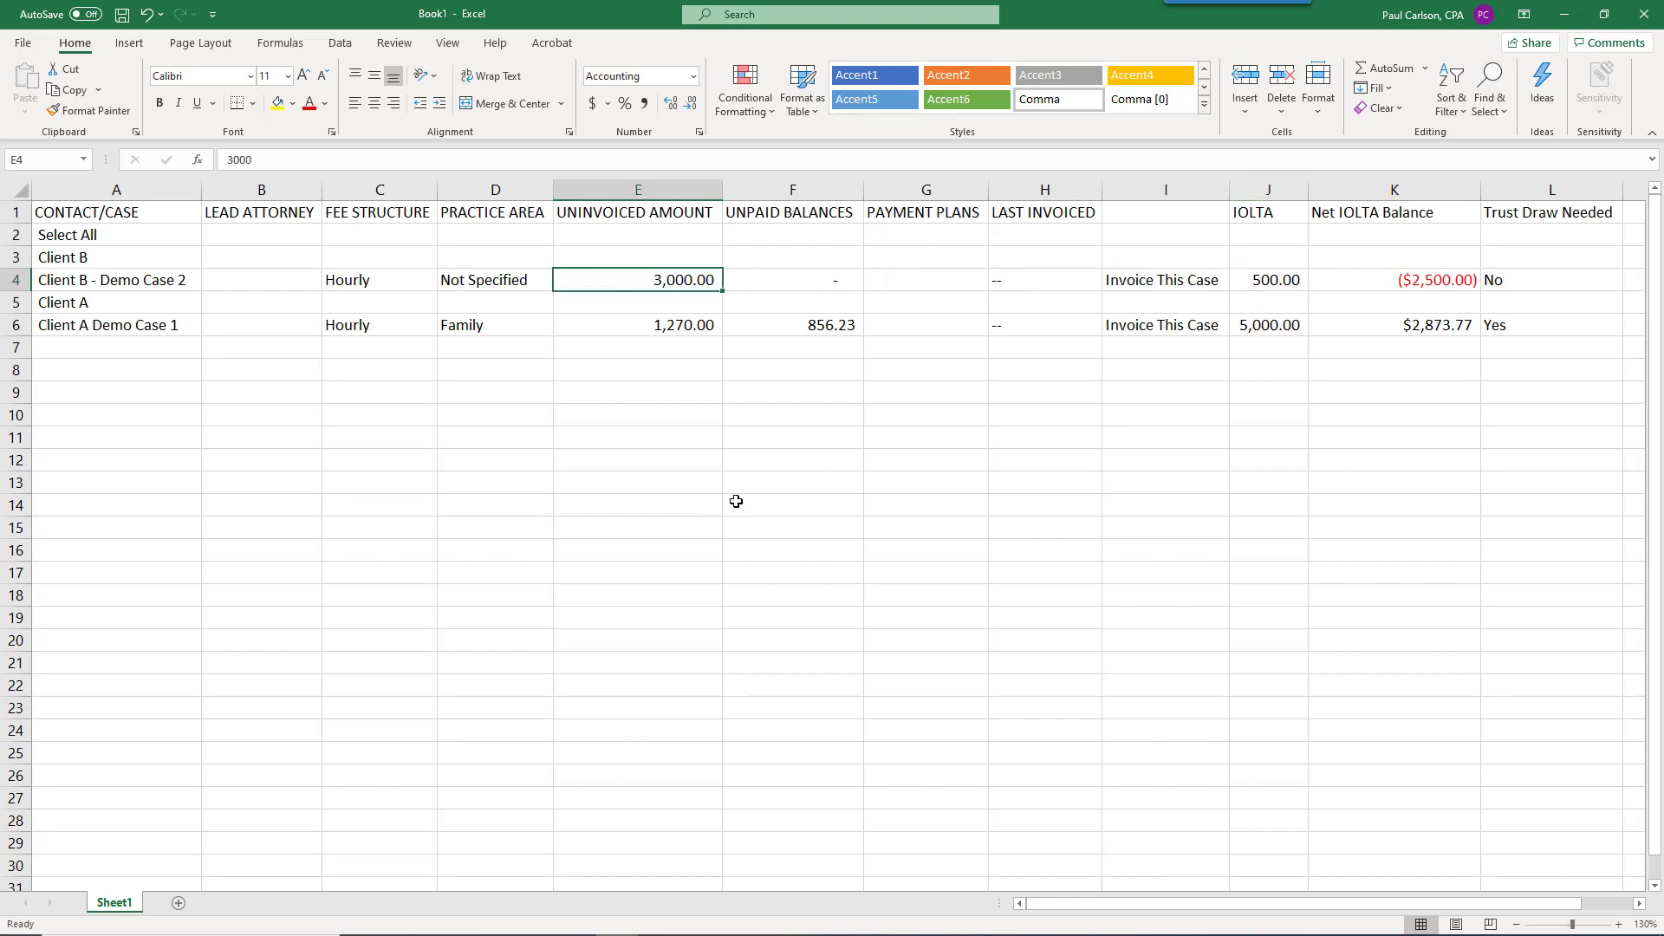
left_click(1381, 280)
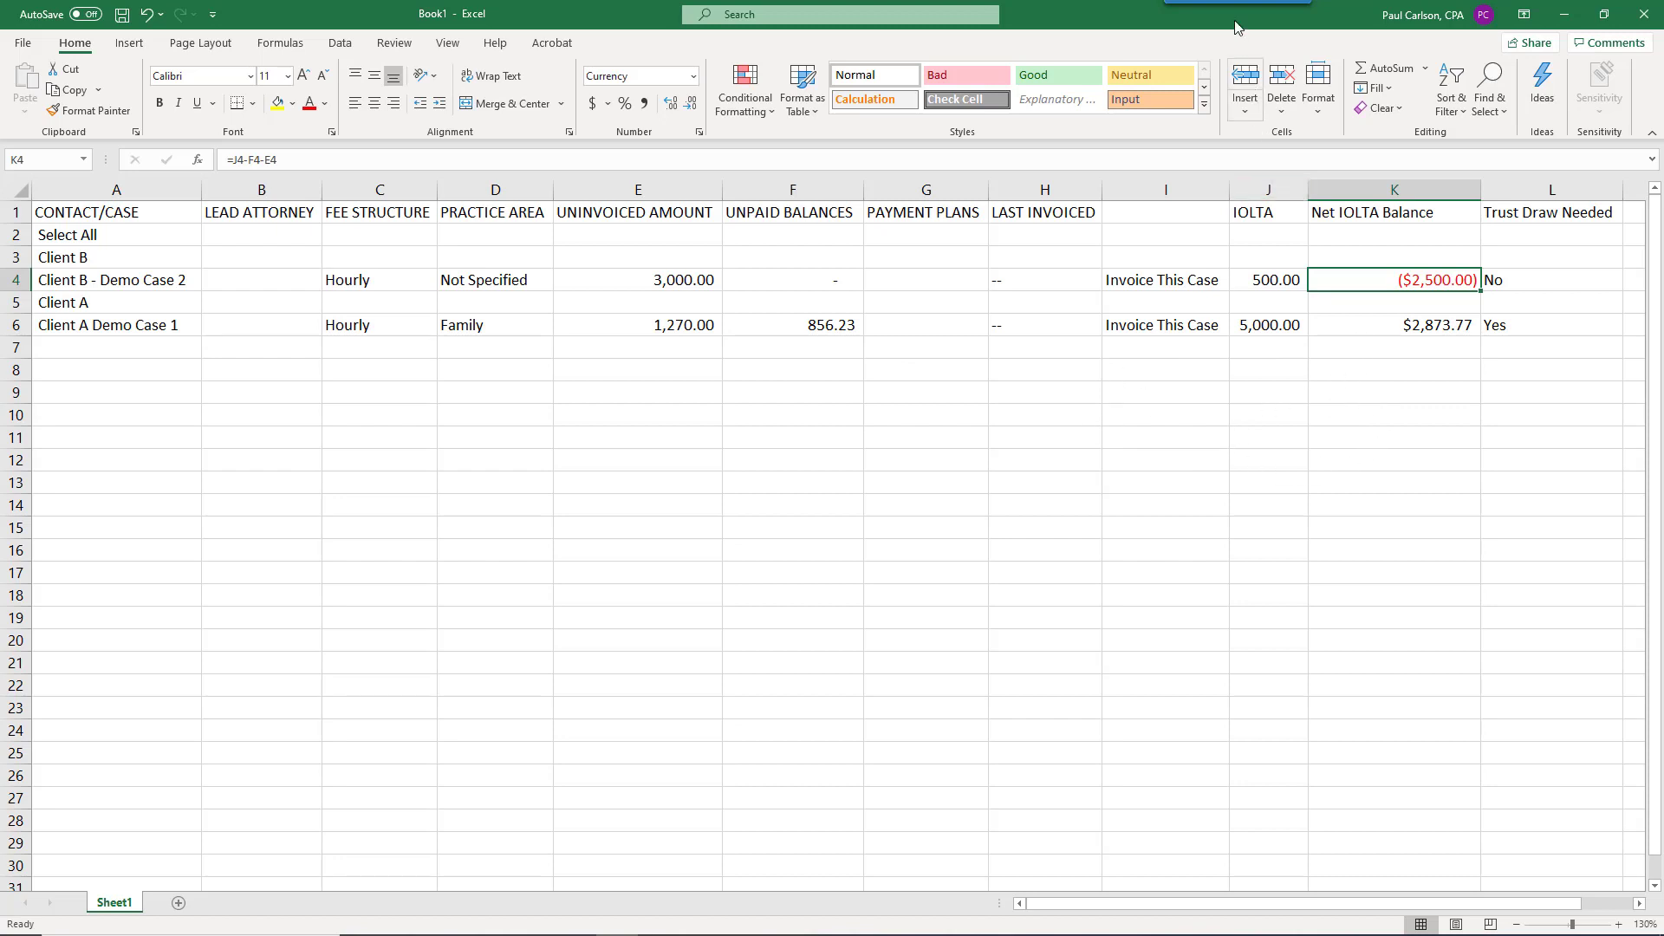
left_click(1261, 280)
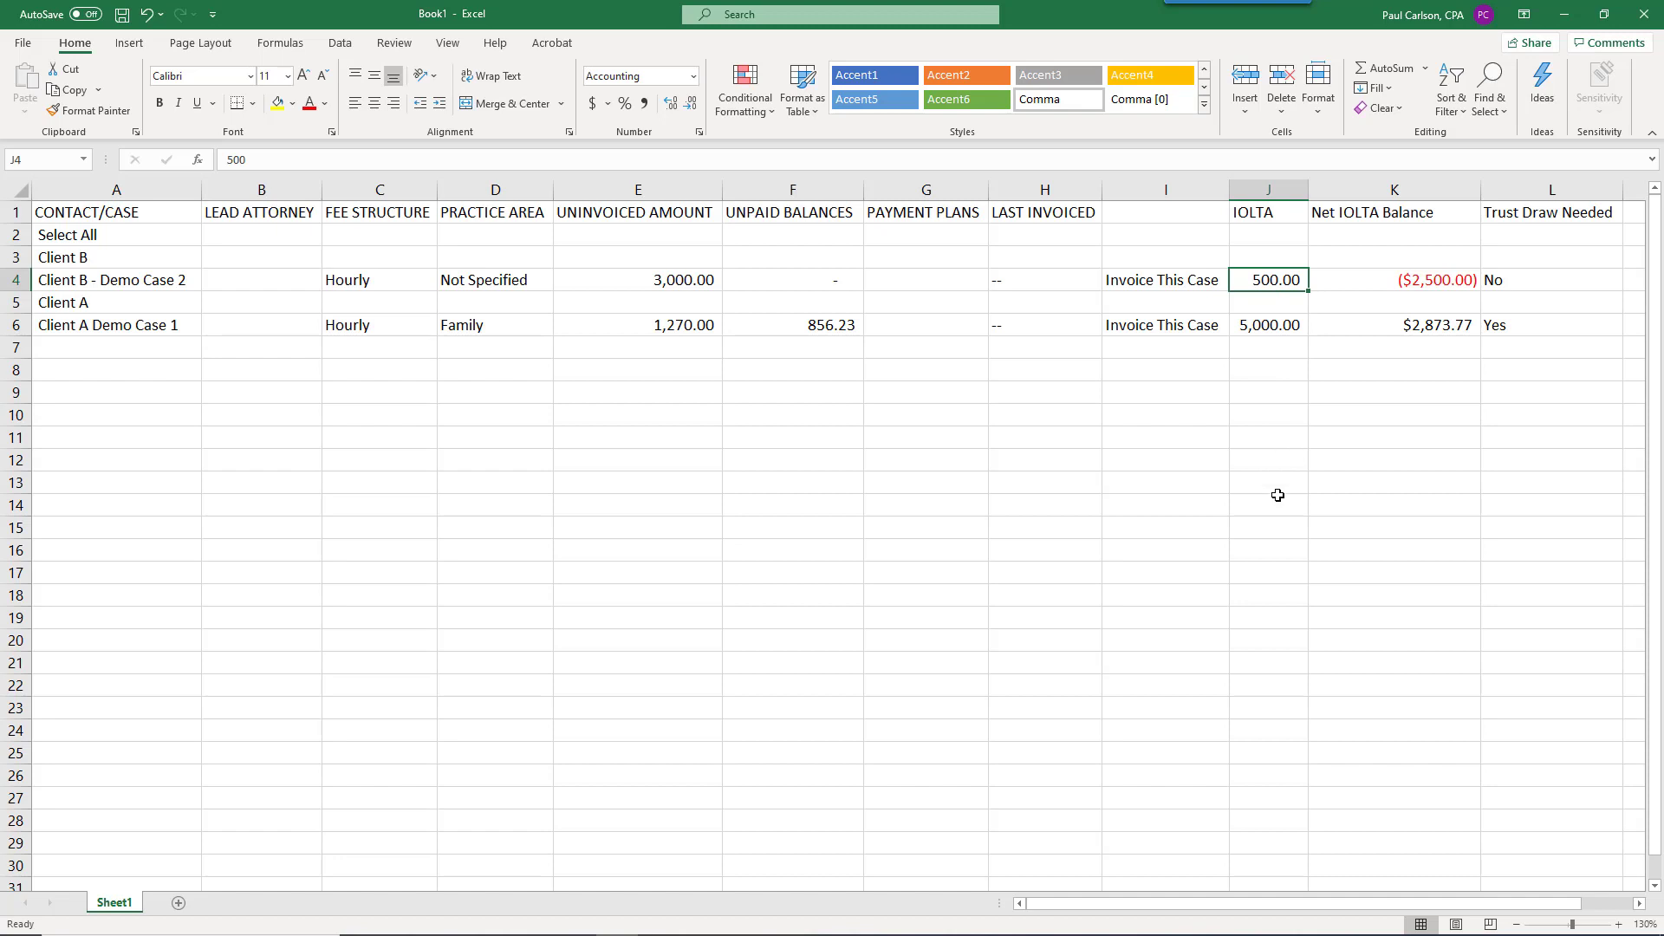
left_click(637, 279)
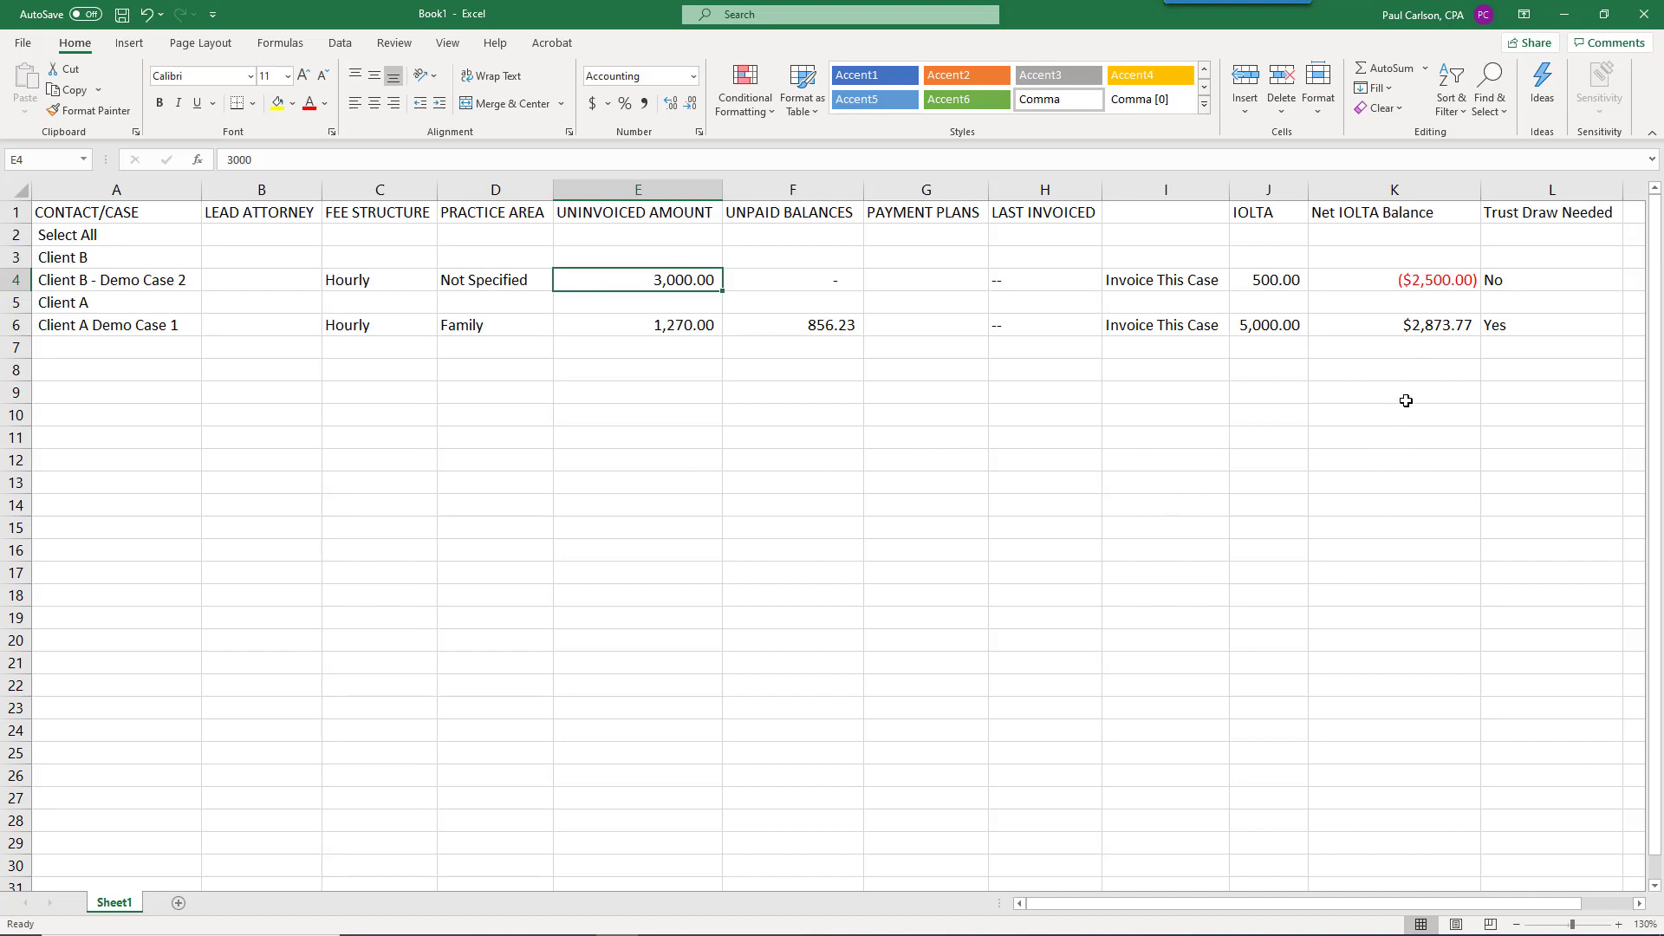
left_click(1502, 428)
left_click(1548, 278)
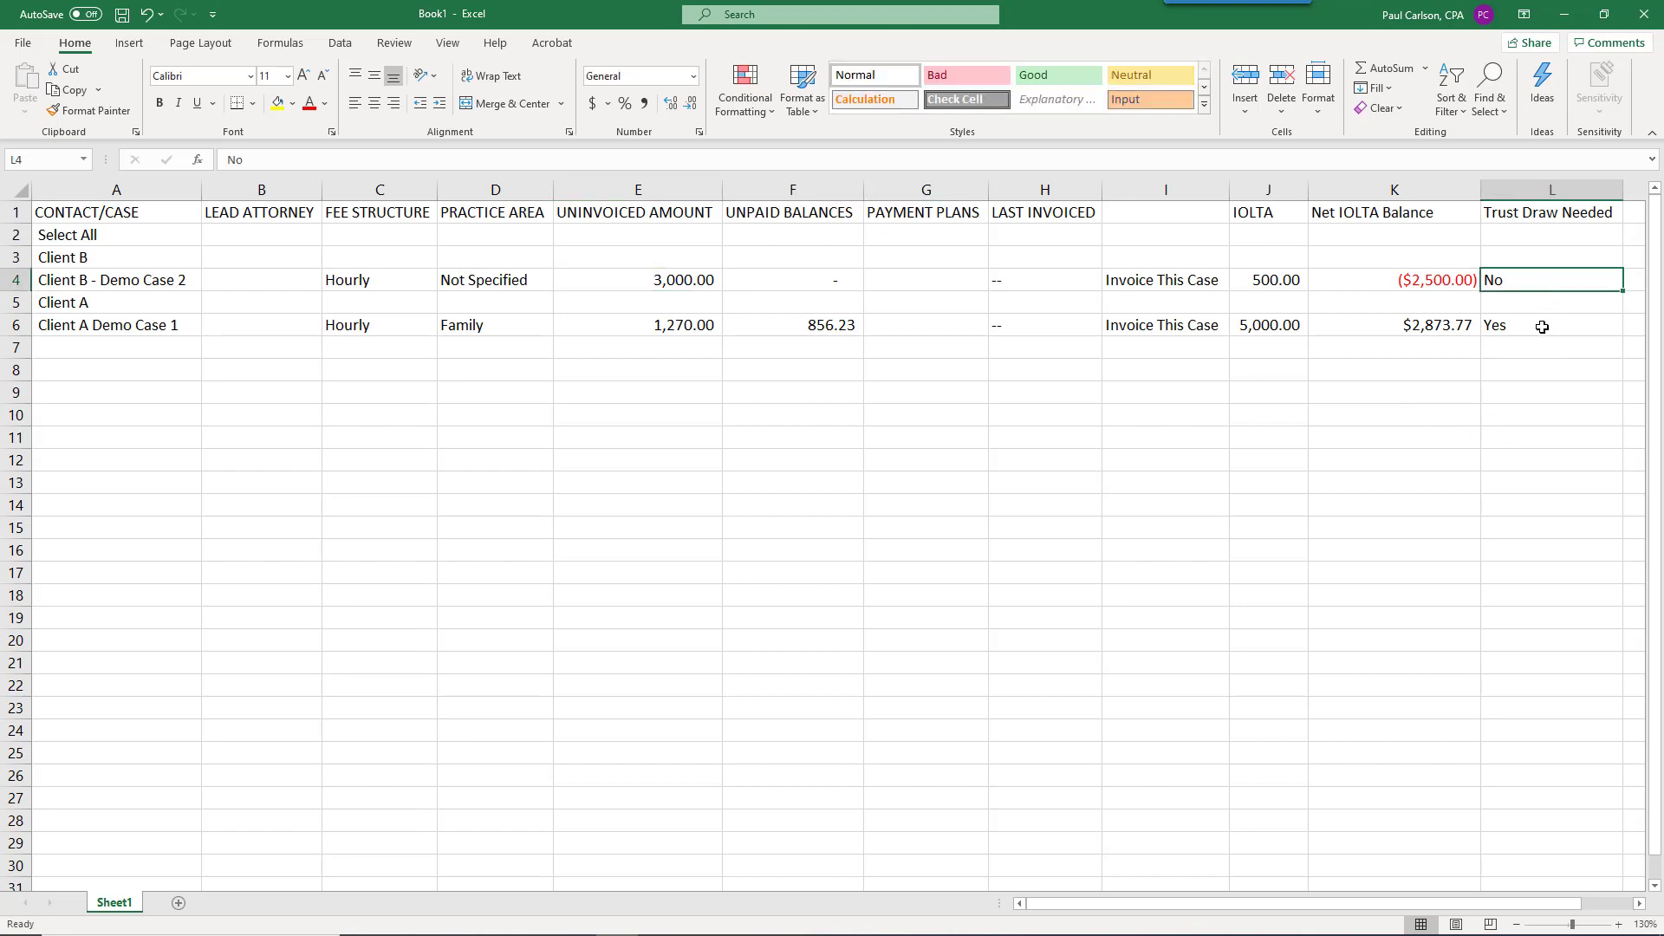
left_click(1541, 327)
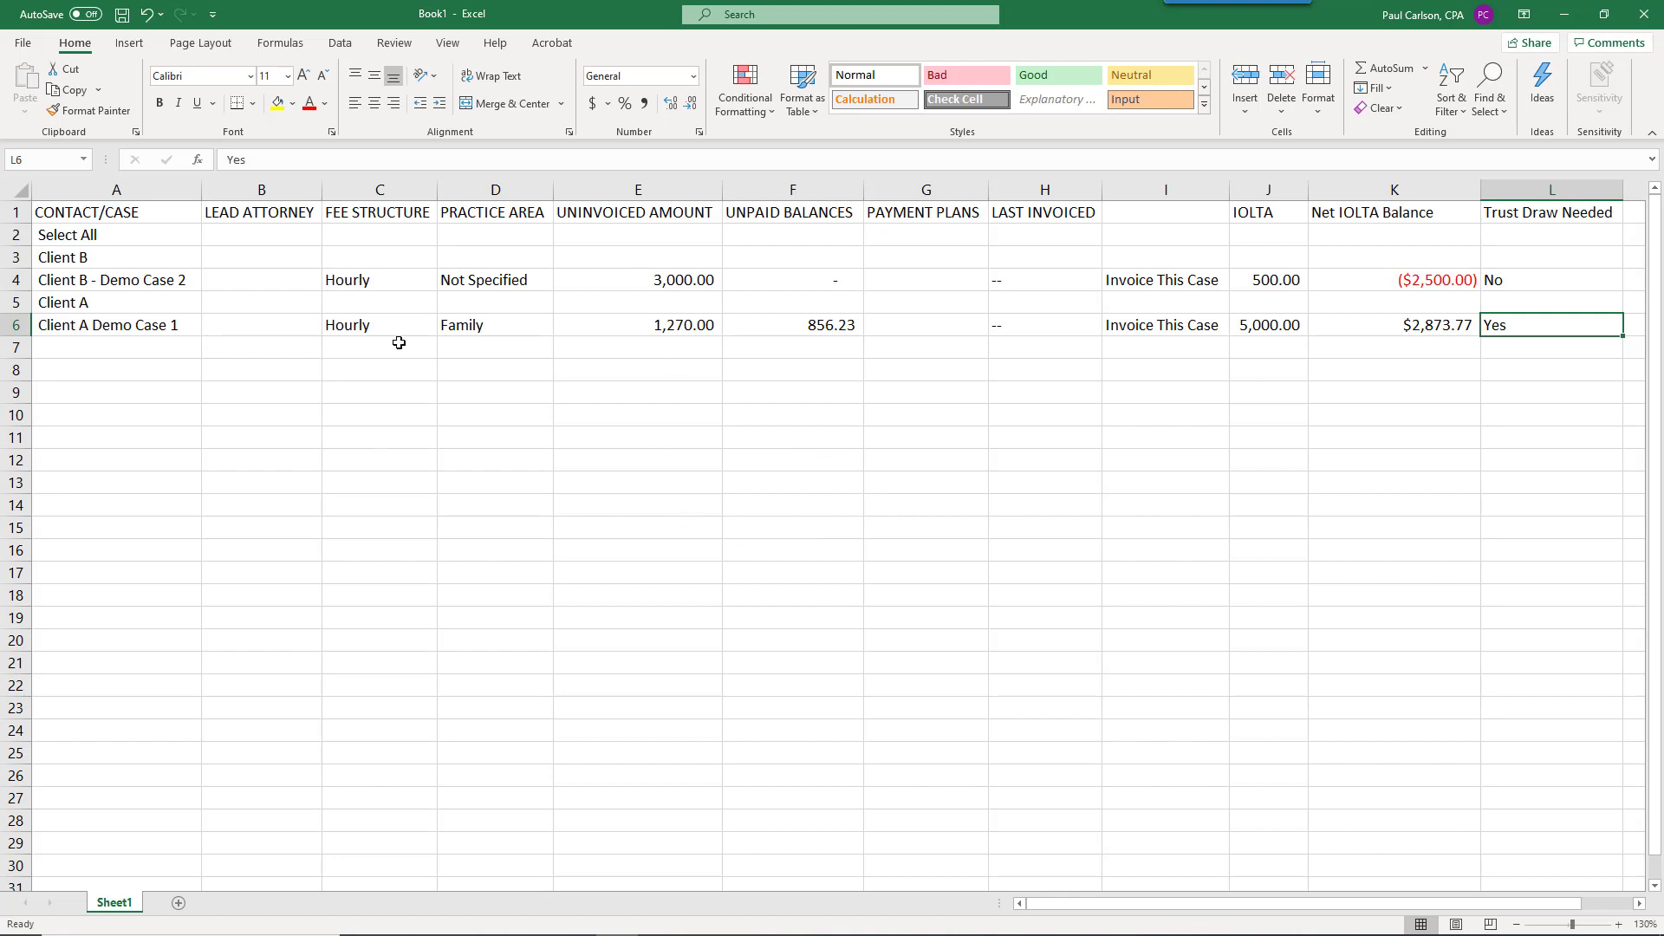
Step: Switch to MyCase in the browser and copy the full open-balances table, headers included, from the Create a New Invoice page
left_click(656, 935)
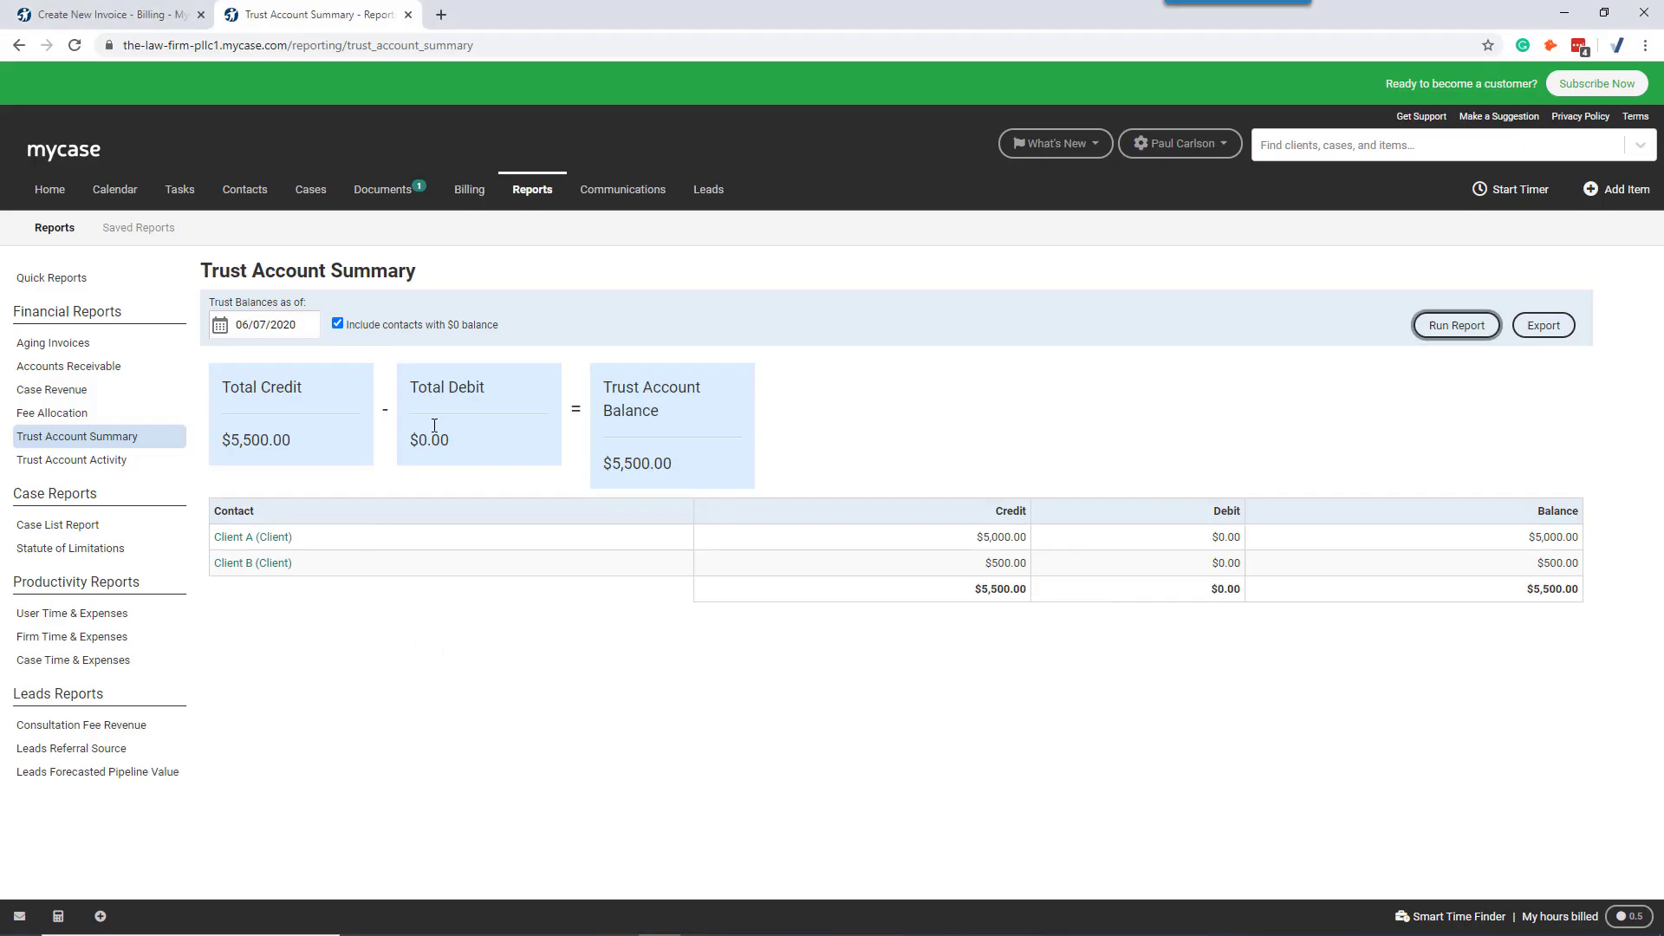
left_click(100, 14)
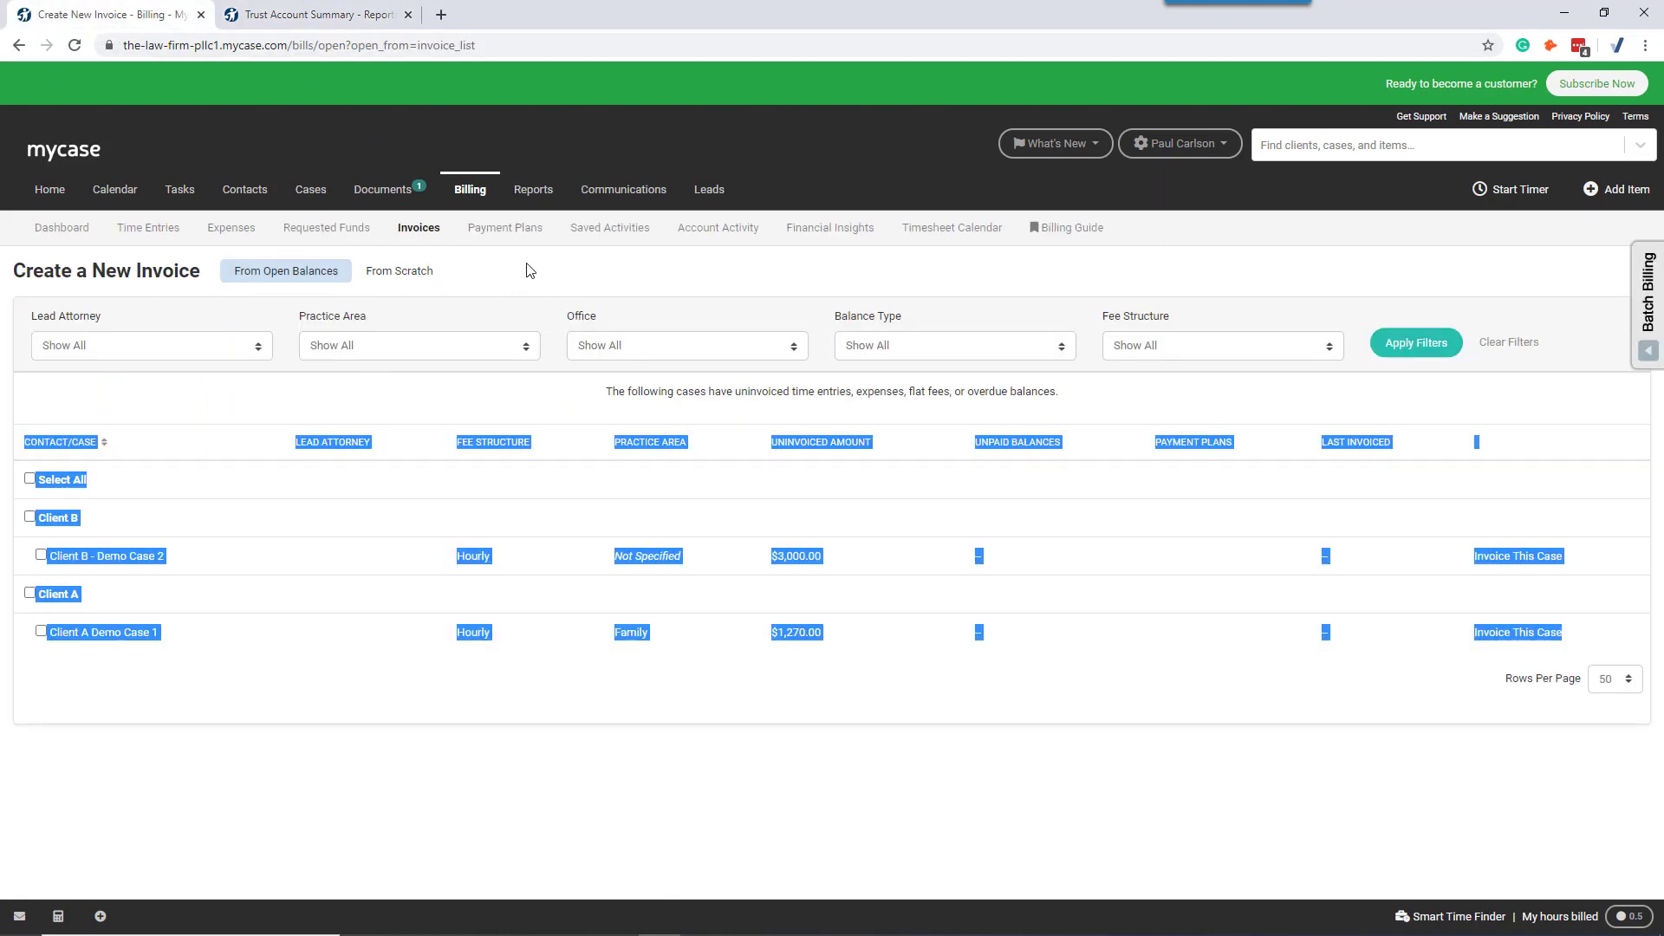
left_click(866, 445)
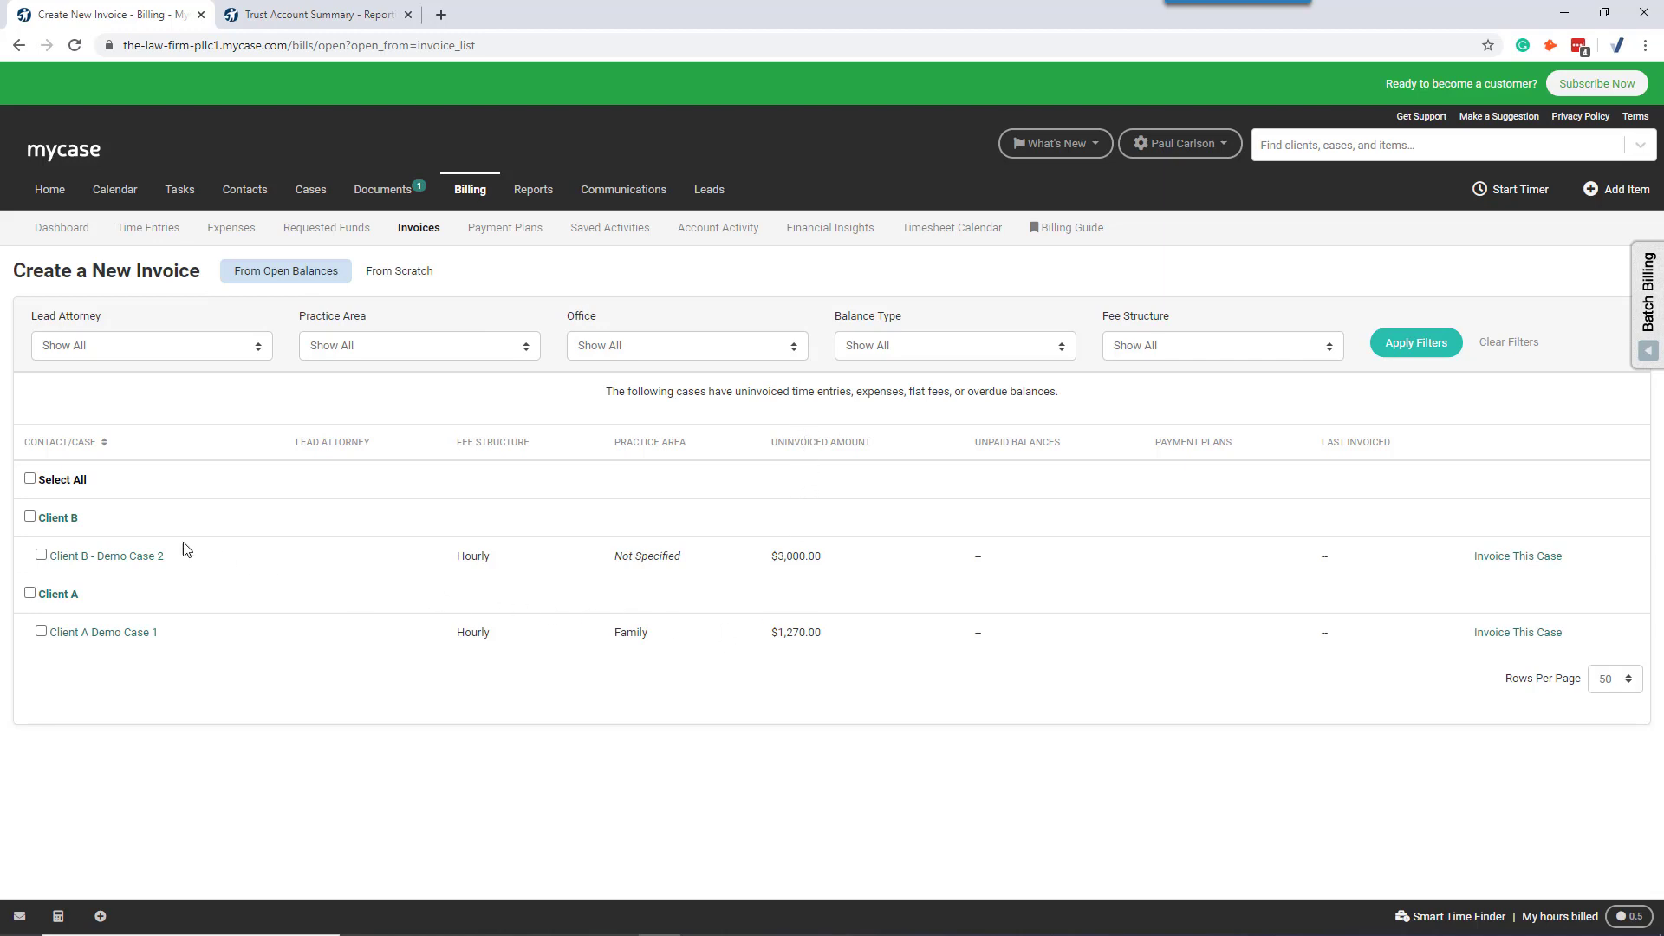
left_click_drag(21, 448, 1192, 720)
key("ctrl+c")
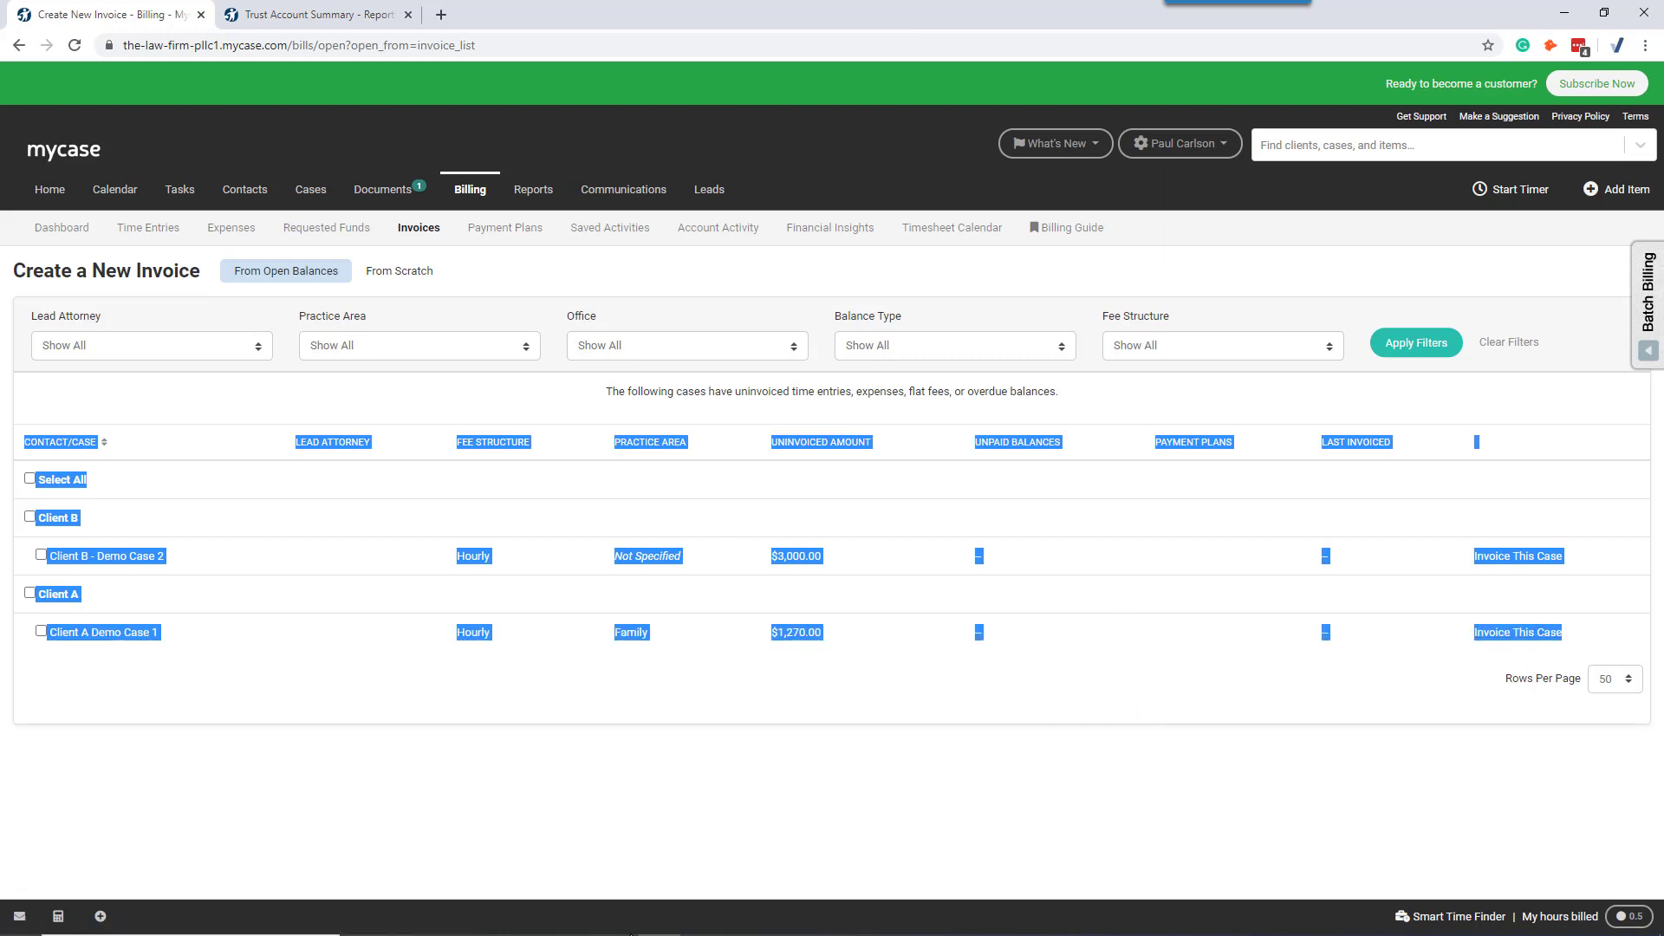
Step: Return to the Excel workbook and paste the copied invoice table as Text with Paste Special, starting at cell A11
left_click(613, 927)
left_click(136, 463)
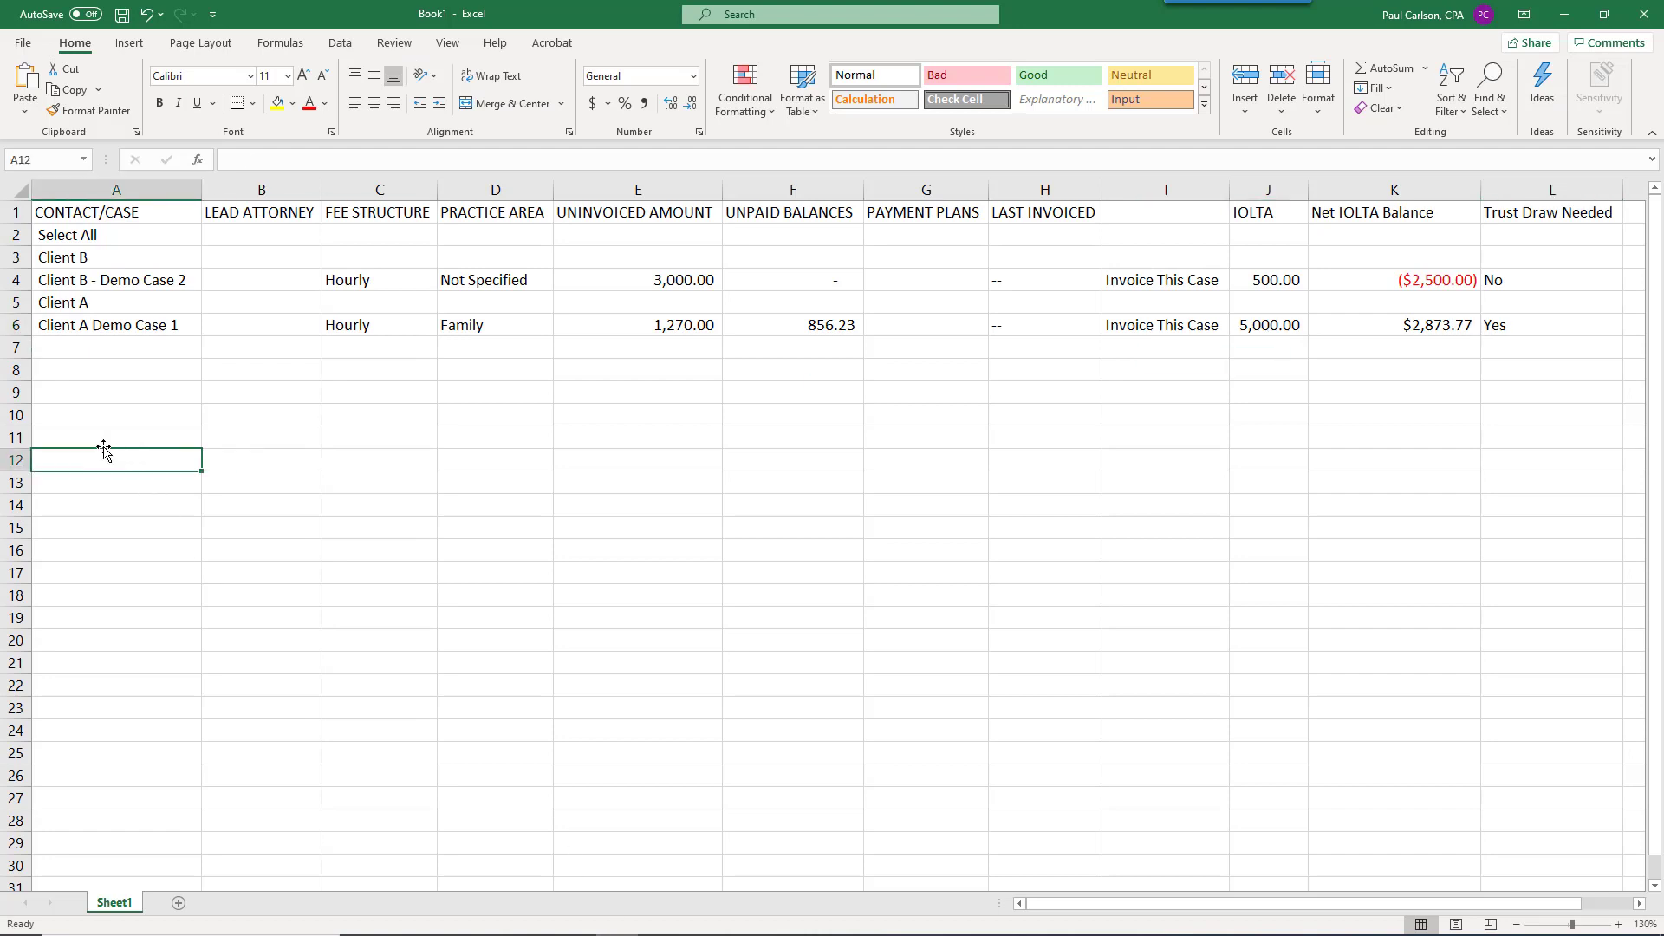
left_click(78, 432)
right_click(77, 432)
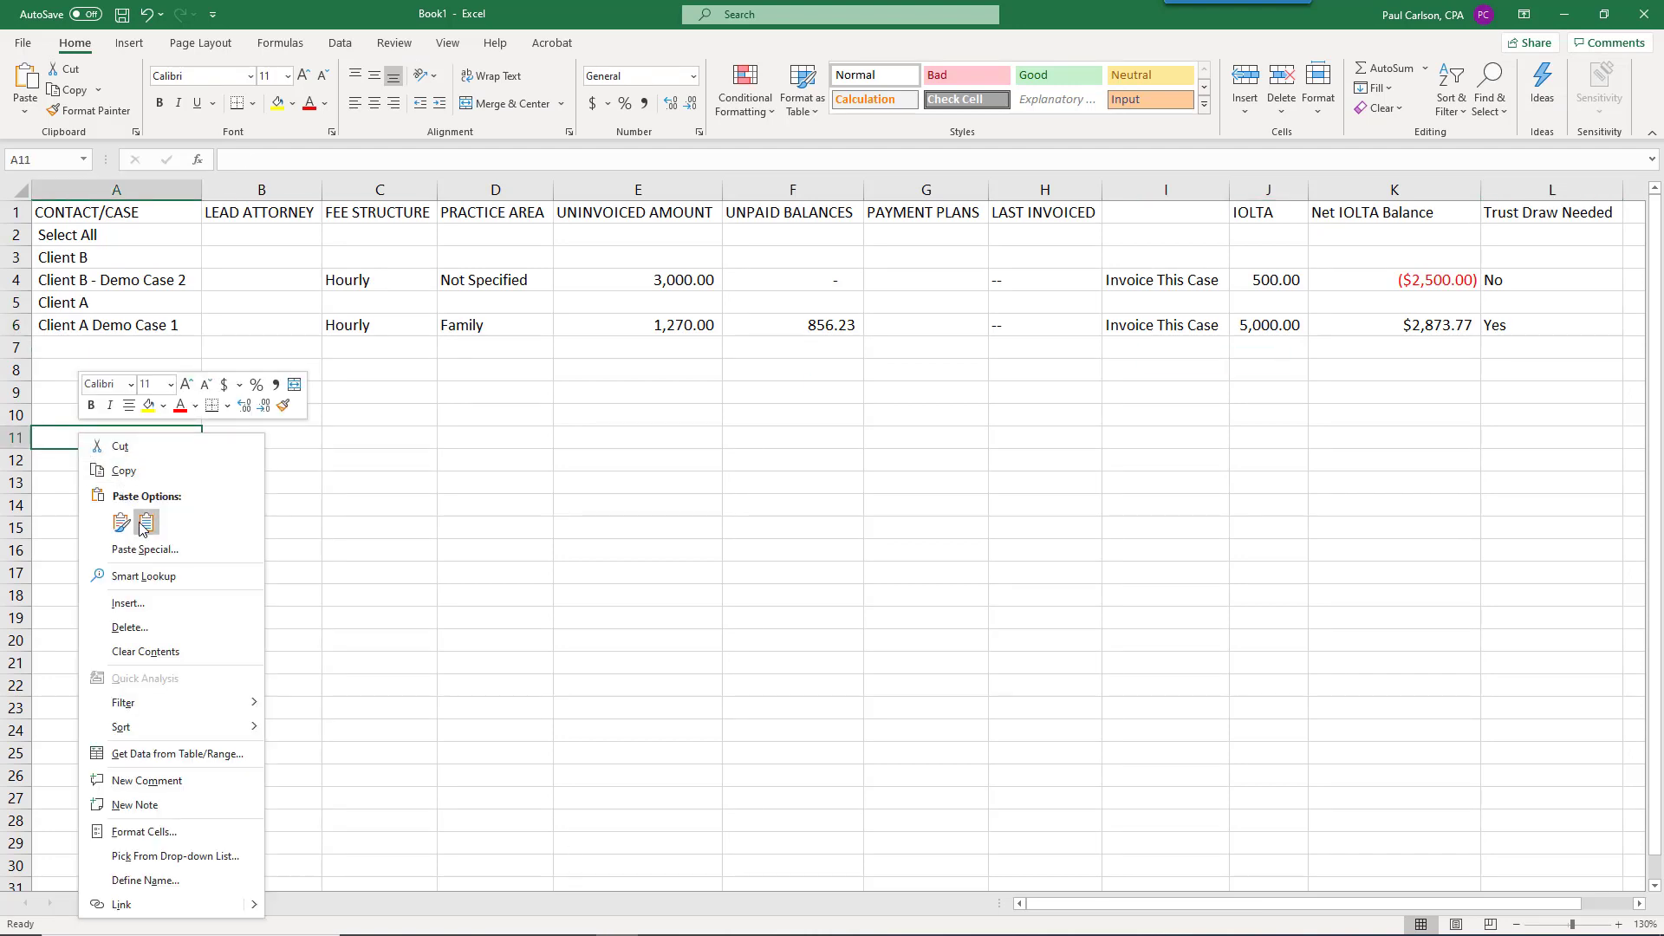
left_click(145, 549)
left_click(108, 462)
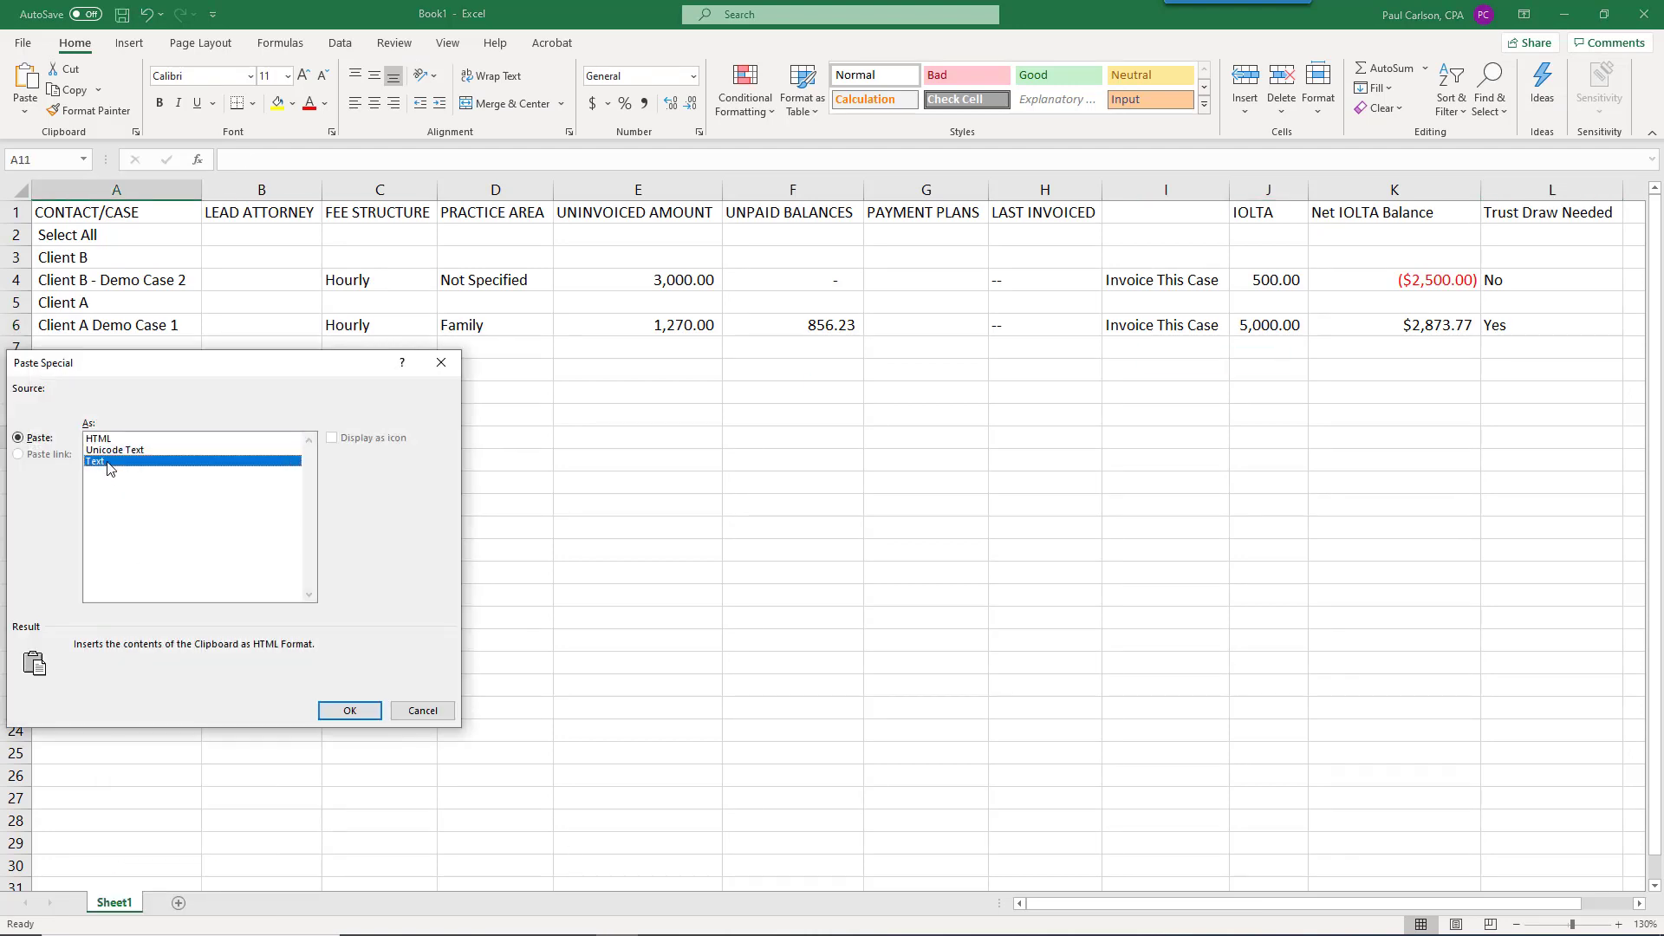
left_click(350, 710)
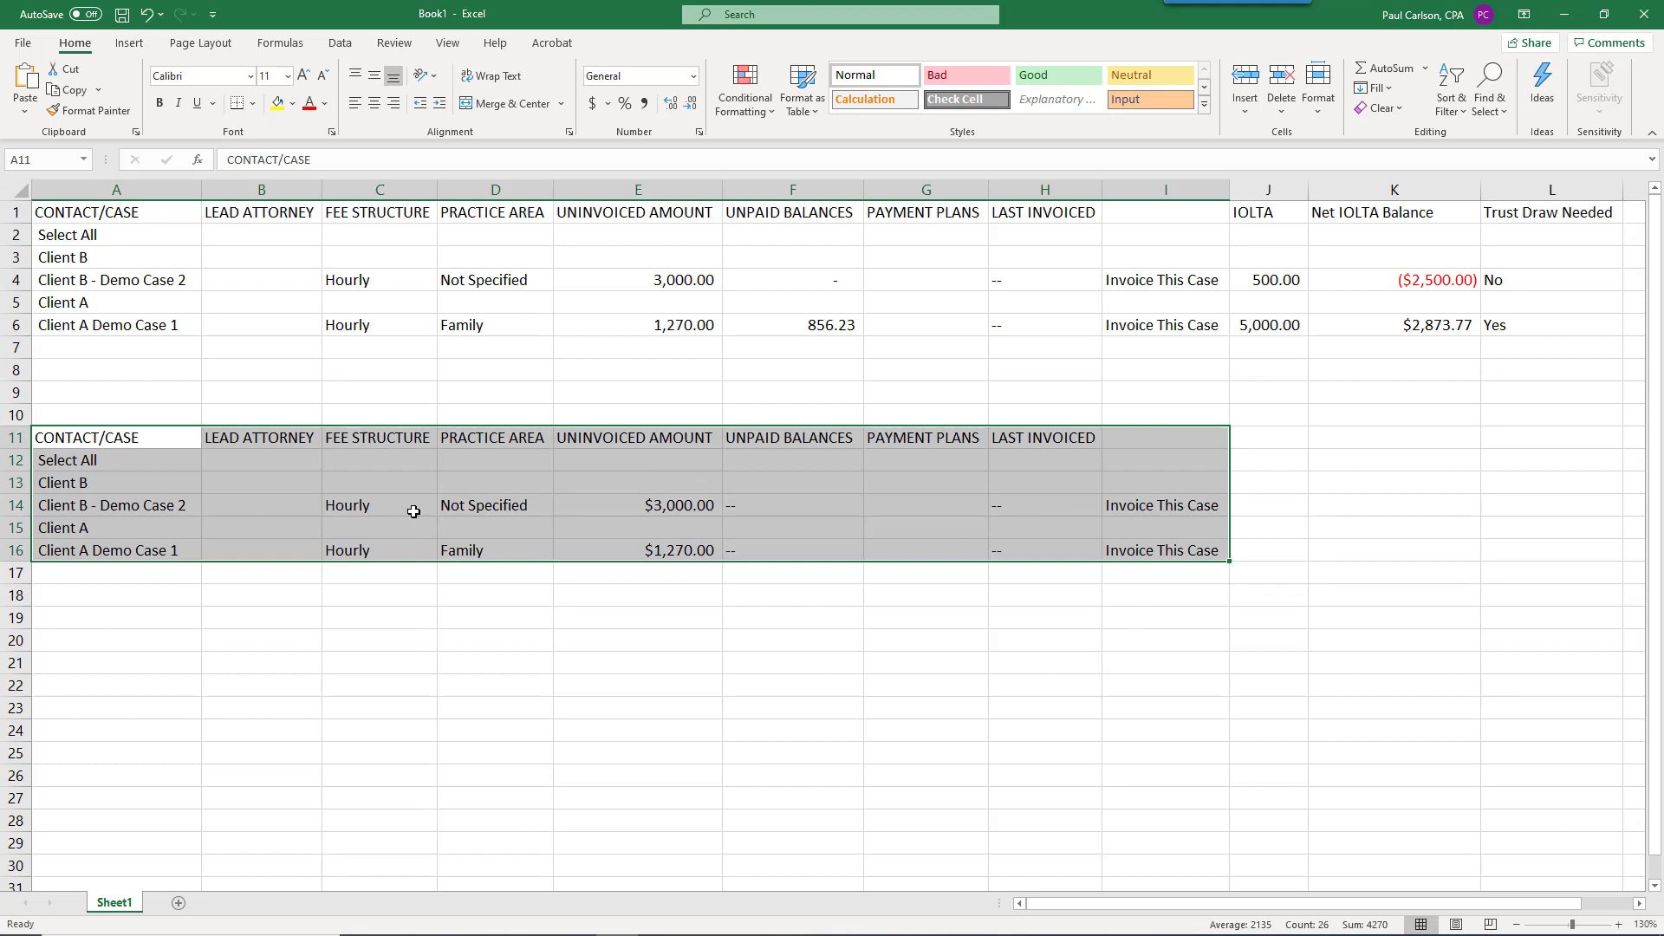
Step: Review the pasted uninvoiced amounts for both cases in E14 and E16, and the IOLTA position for Client B in J14
left_click(650, 512)
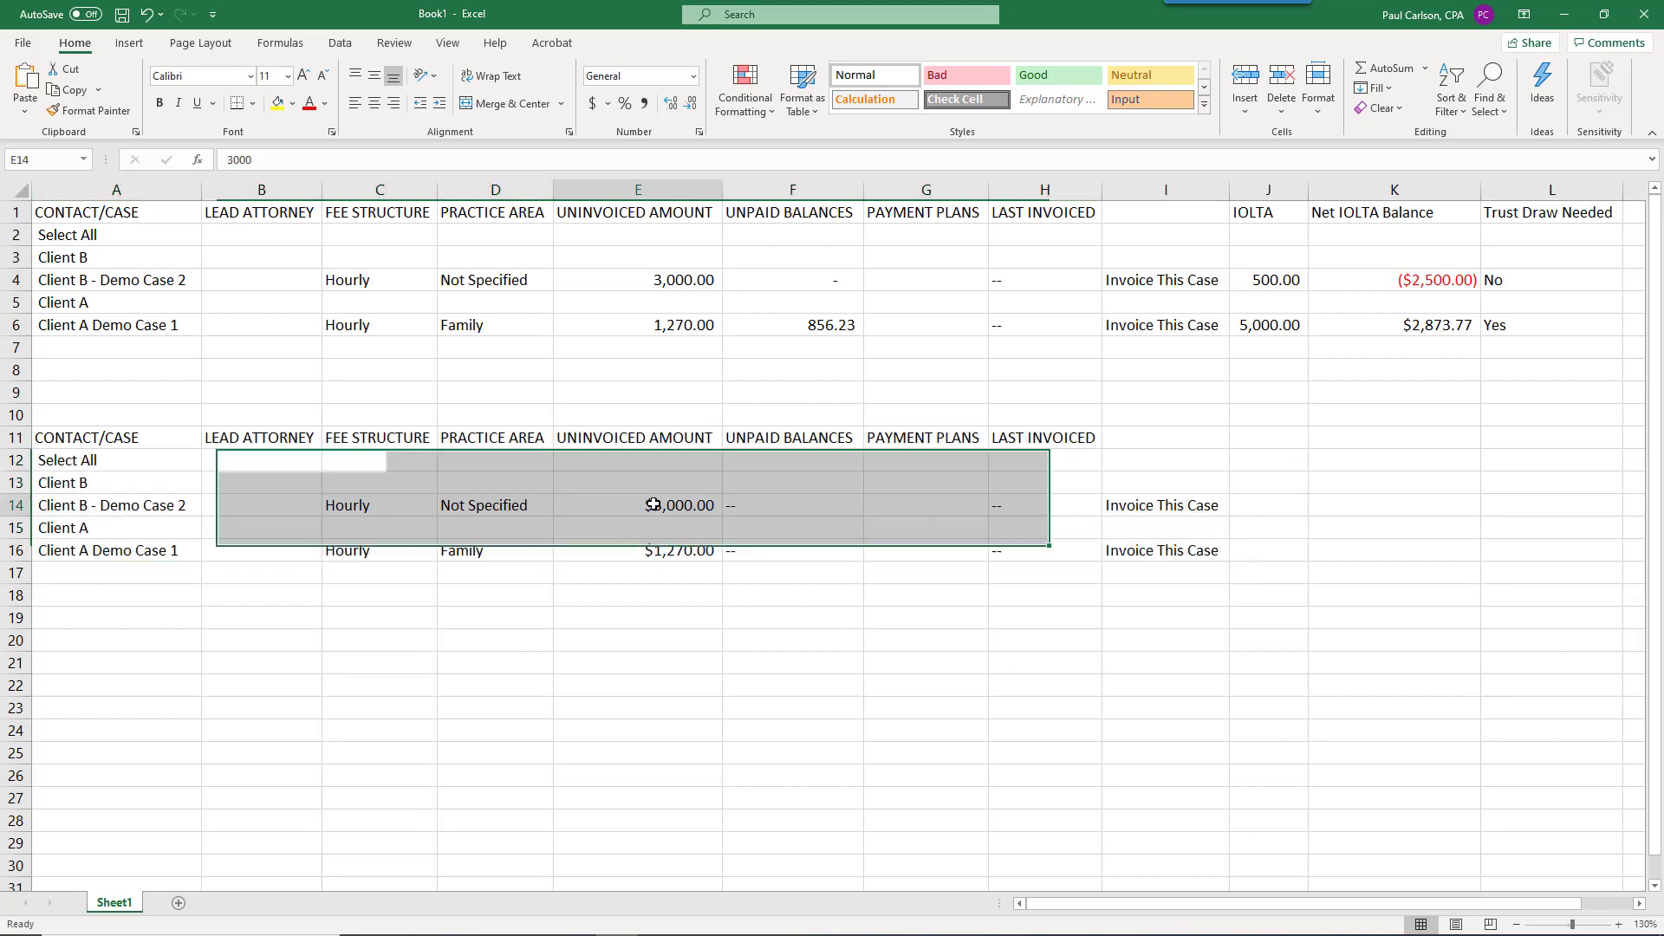
left_click(654, 552)
left_click(1270, 498)
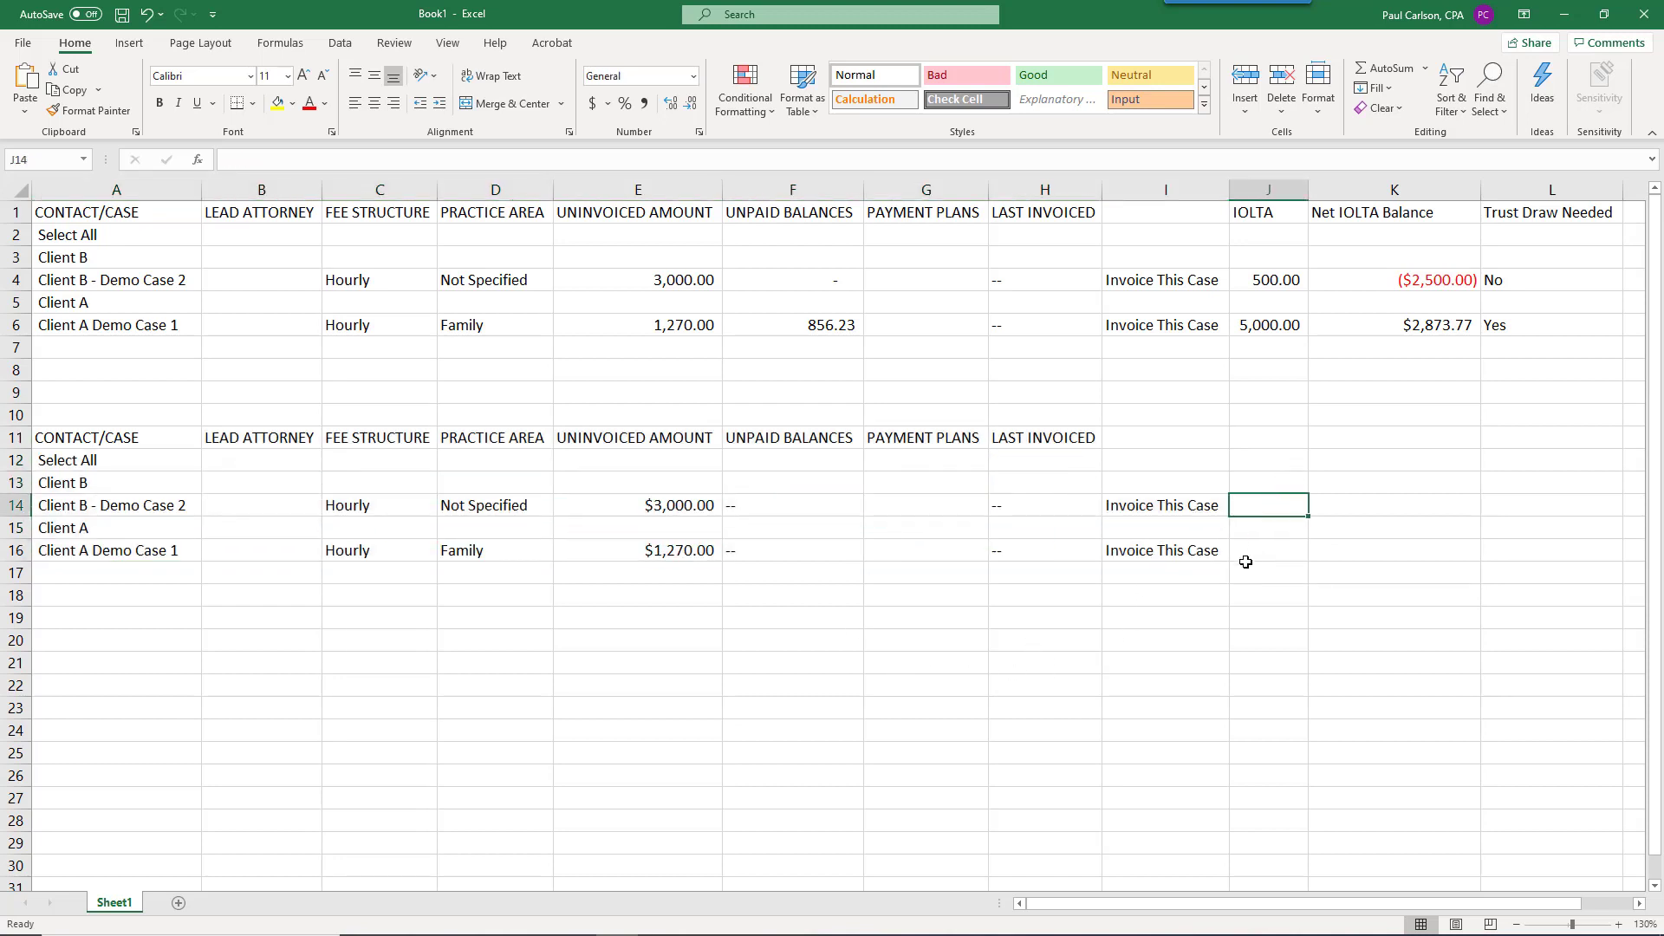
Step: Switch to MyCase in the browser to view both clients' balances in the Trust Account Summary report, and return to the Excel workbook
key("alt+Tab")
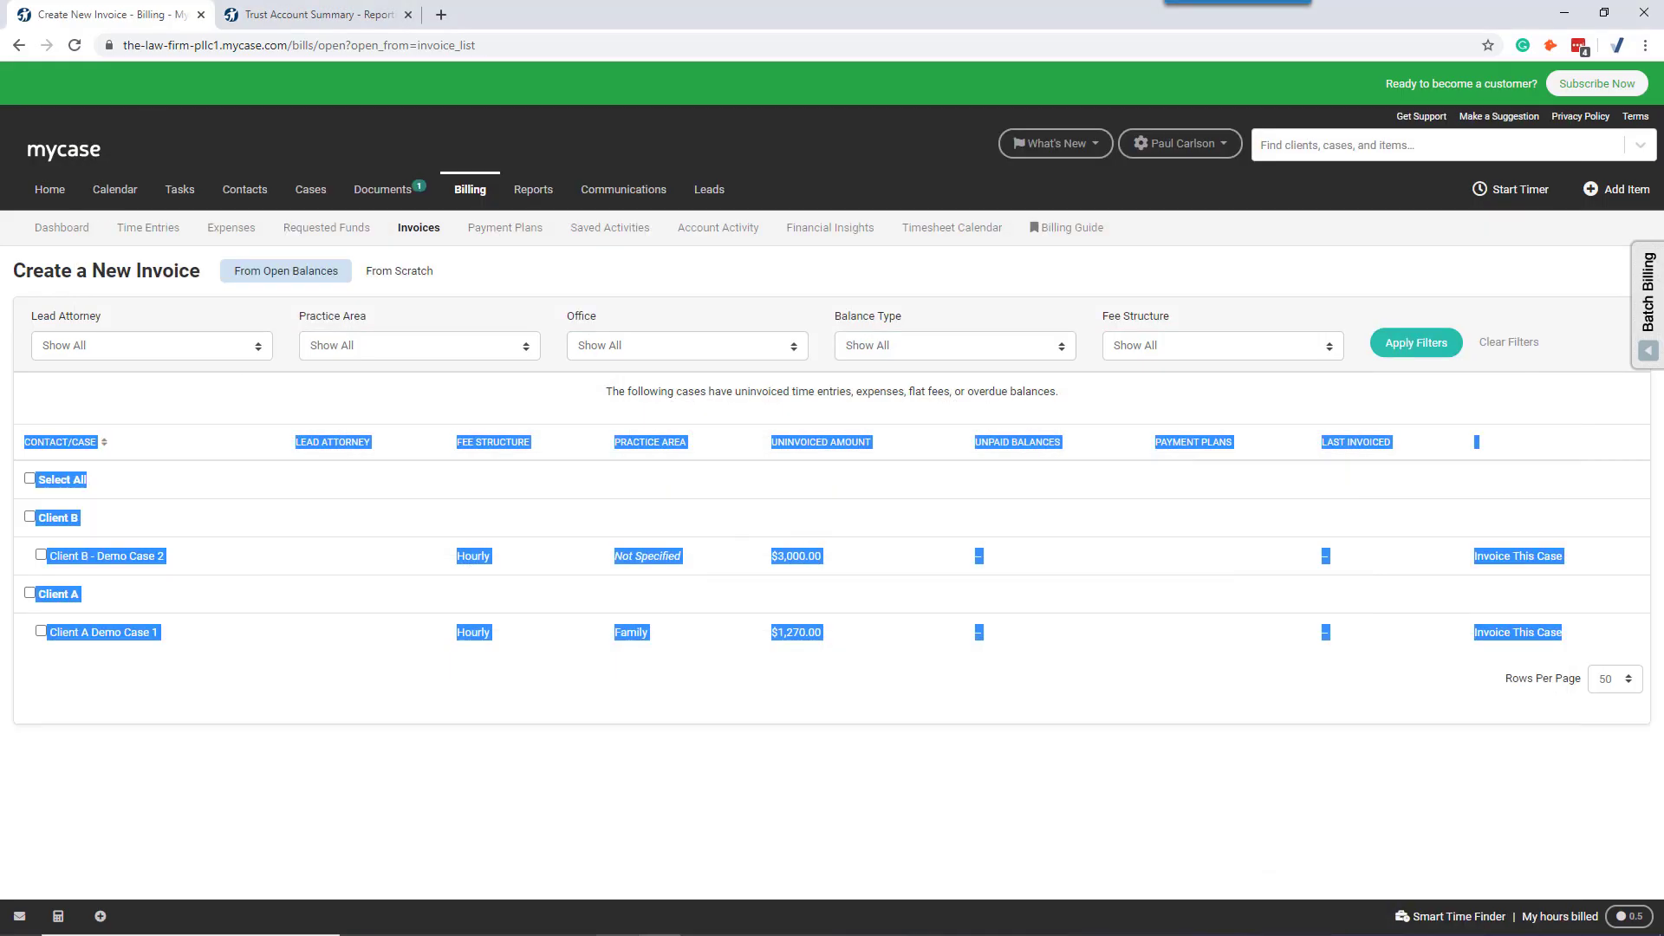
left_click(359, 15)
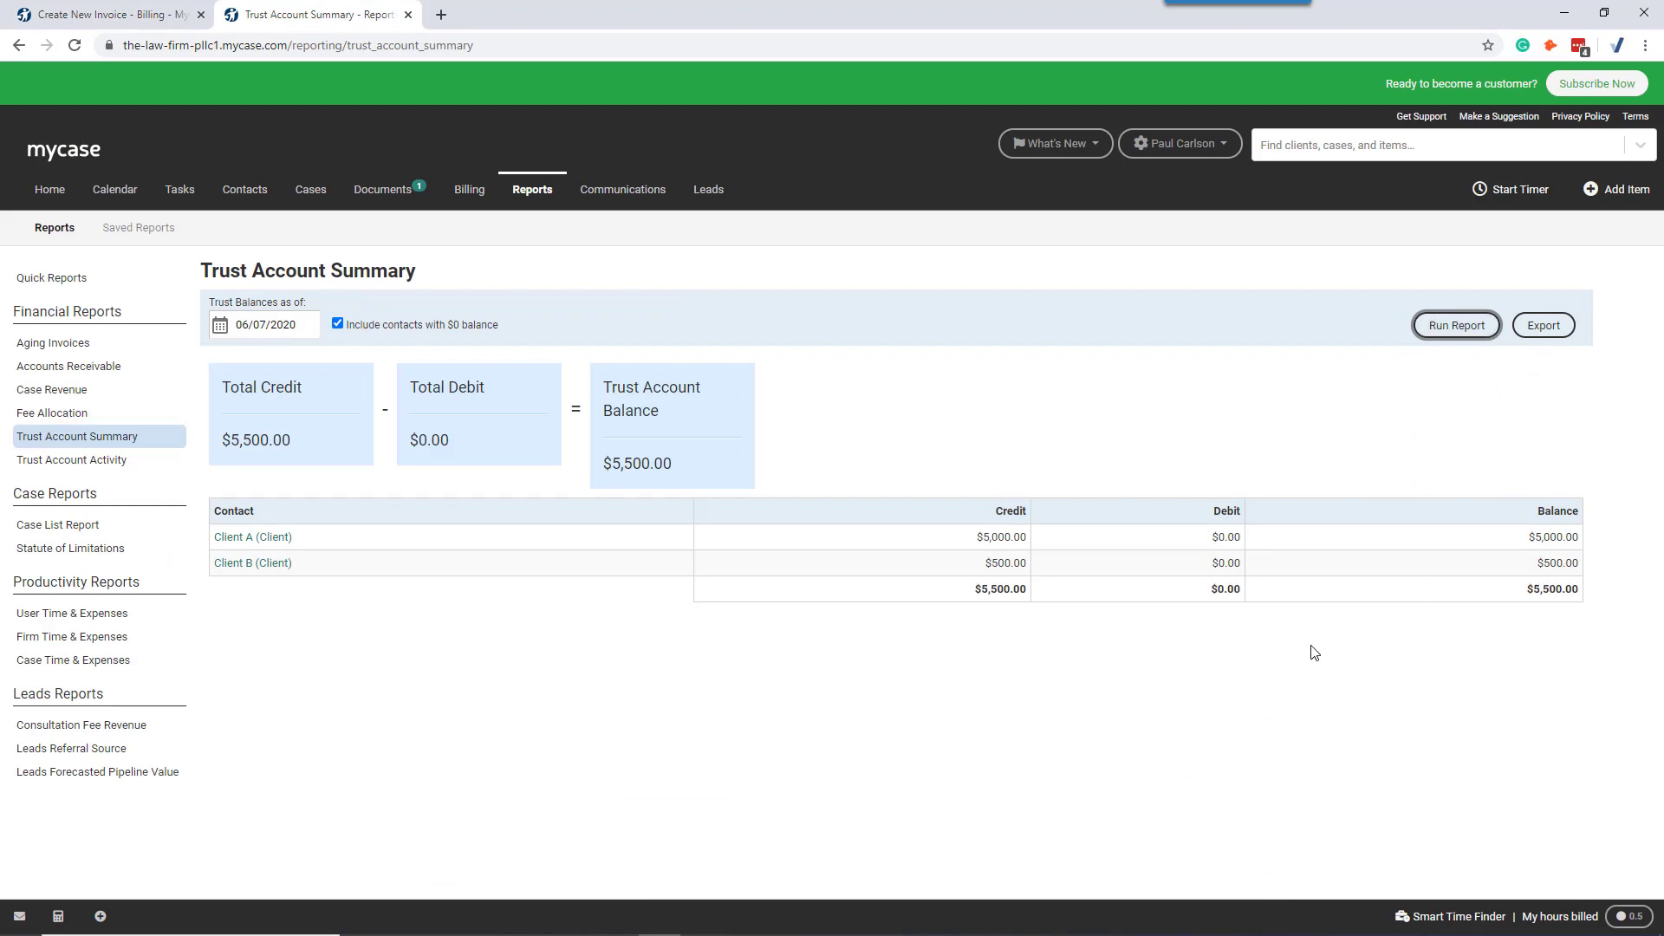
left_click(595, 932)
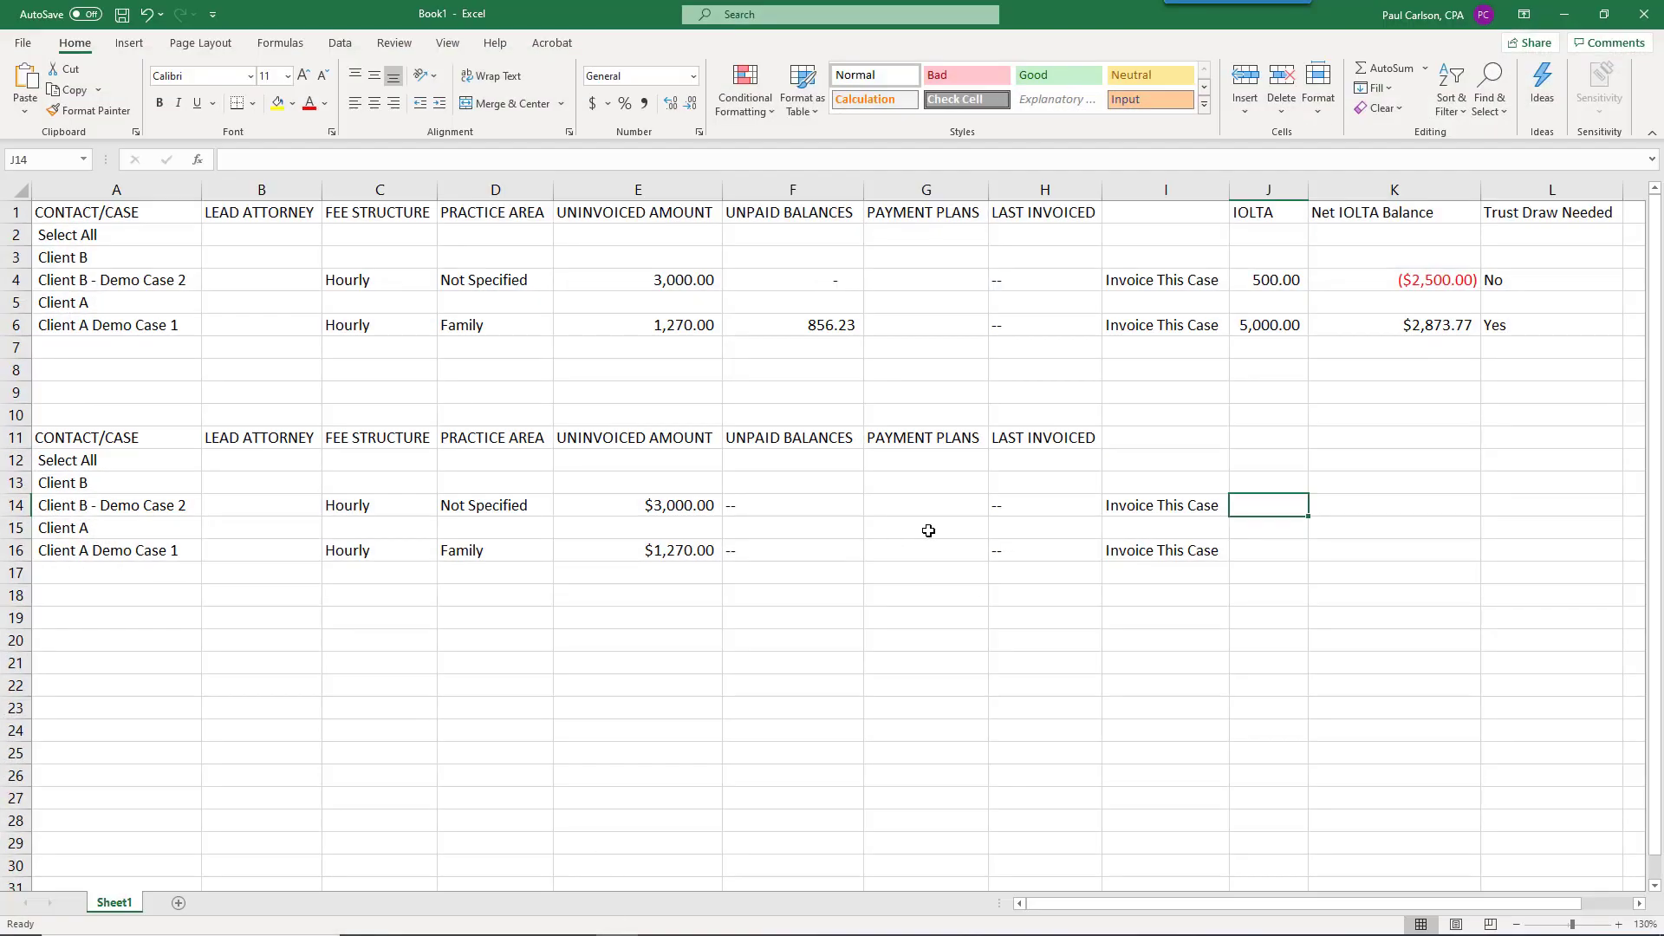
Step: Locate the cells beside the pasted table in columns J to L for each case's IOLTA funds, net IOLTA balance and trust draw decision
left_click(1262, 564)
left_click(1267, 527)
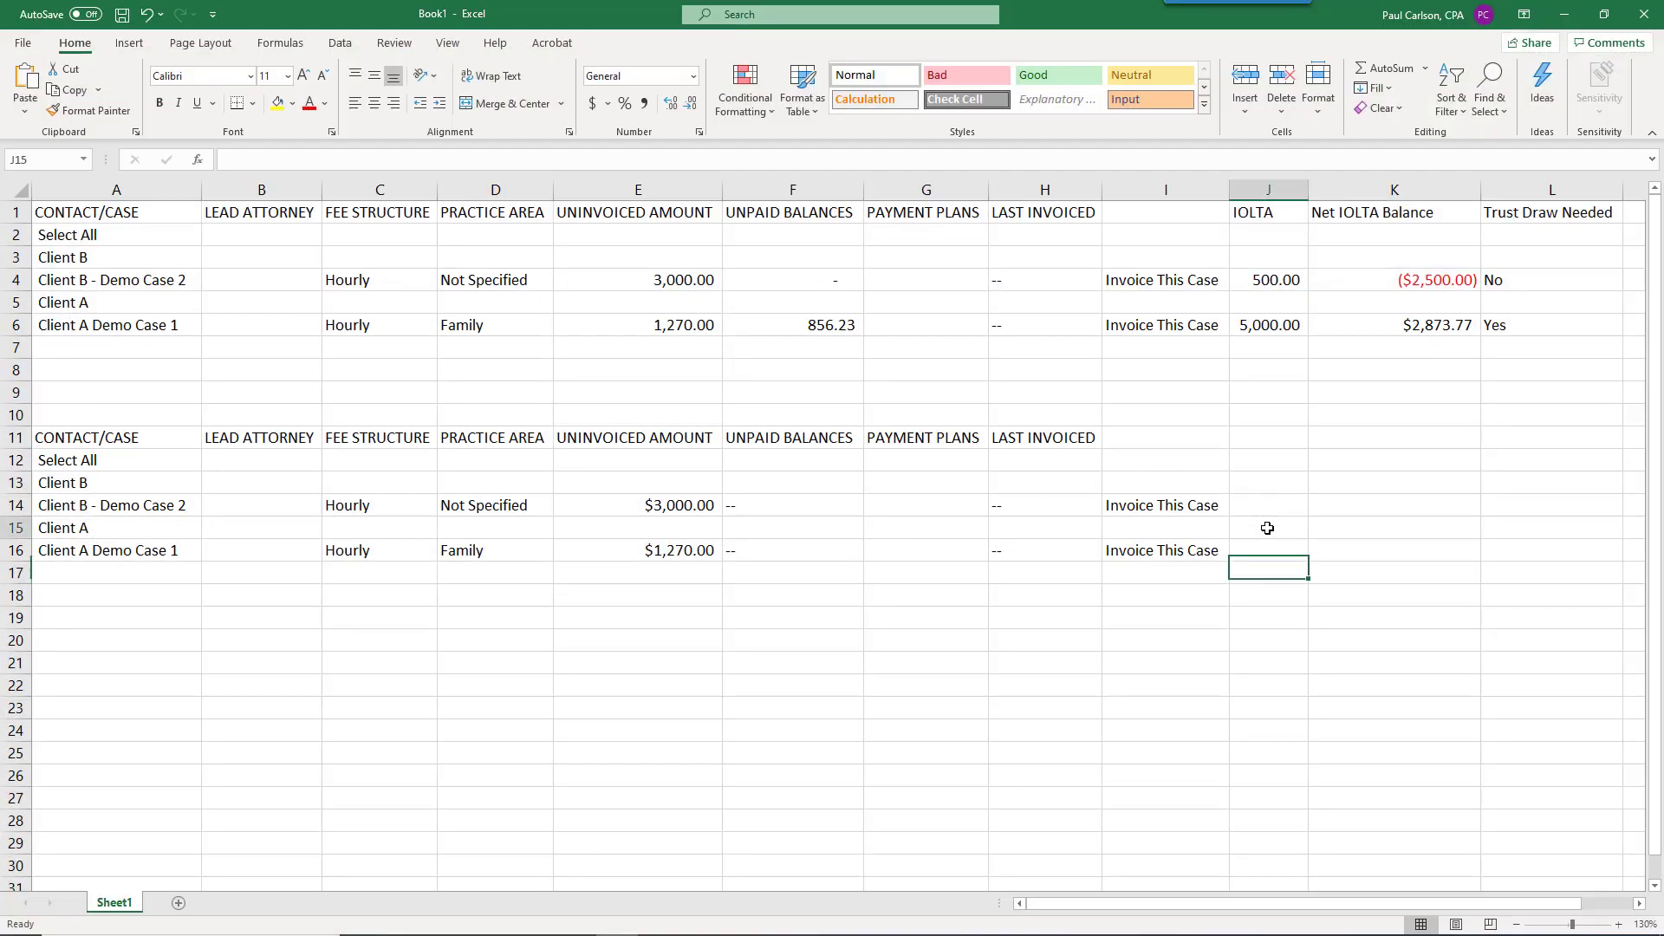
left_click(1259, 500)
left_click(1257, 553)
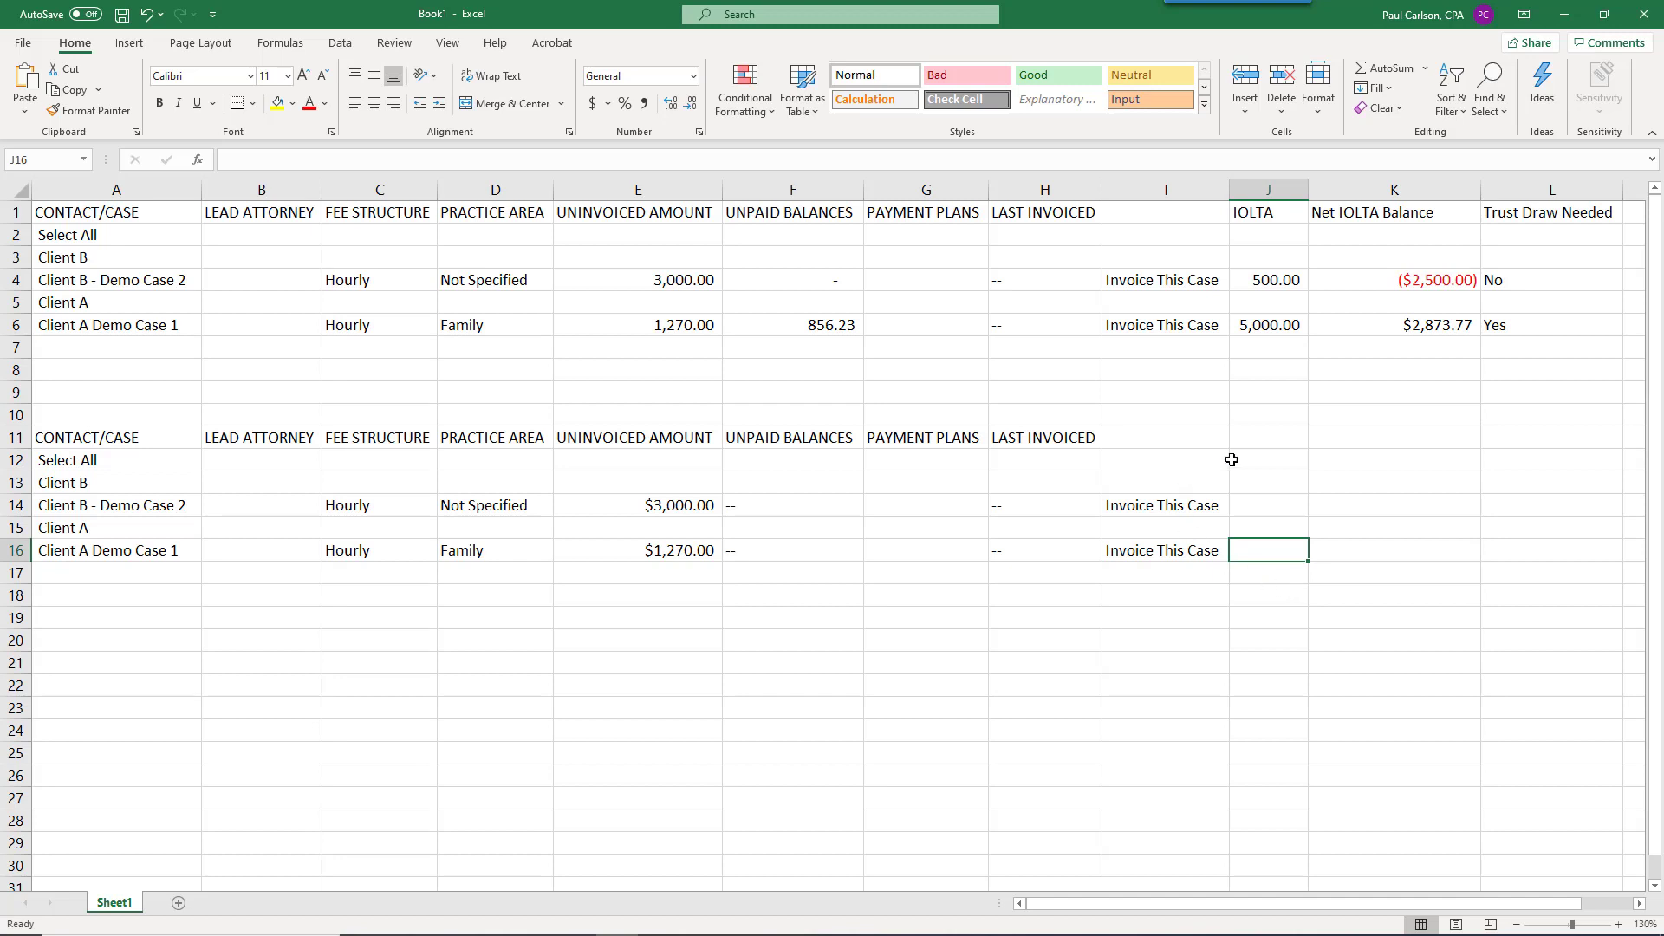
left_click(1393, 505)
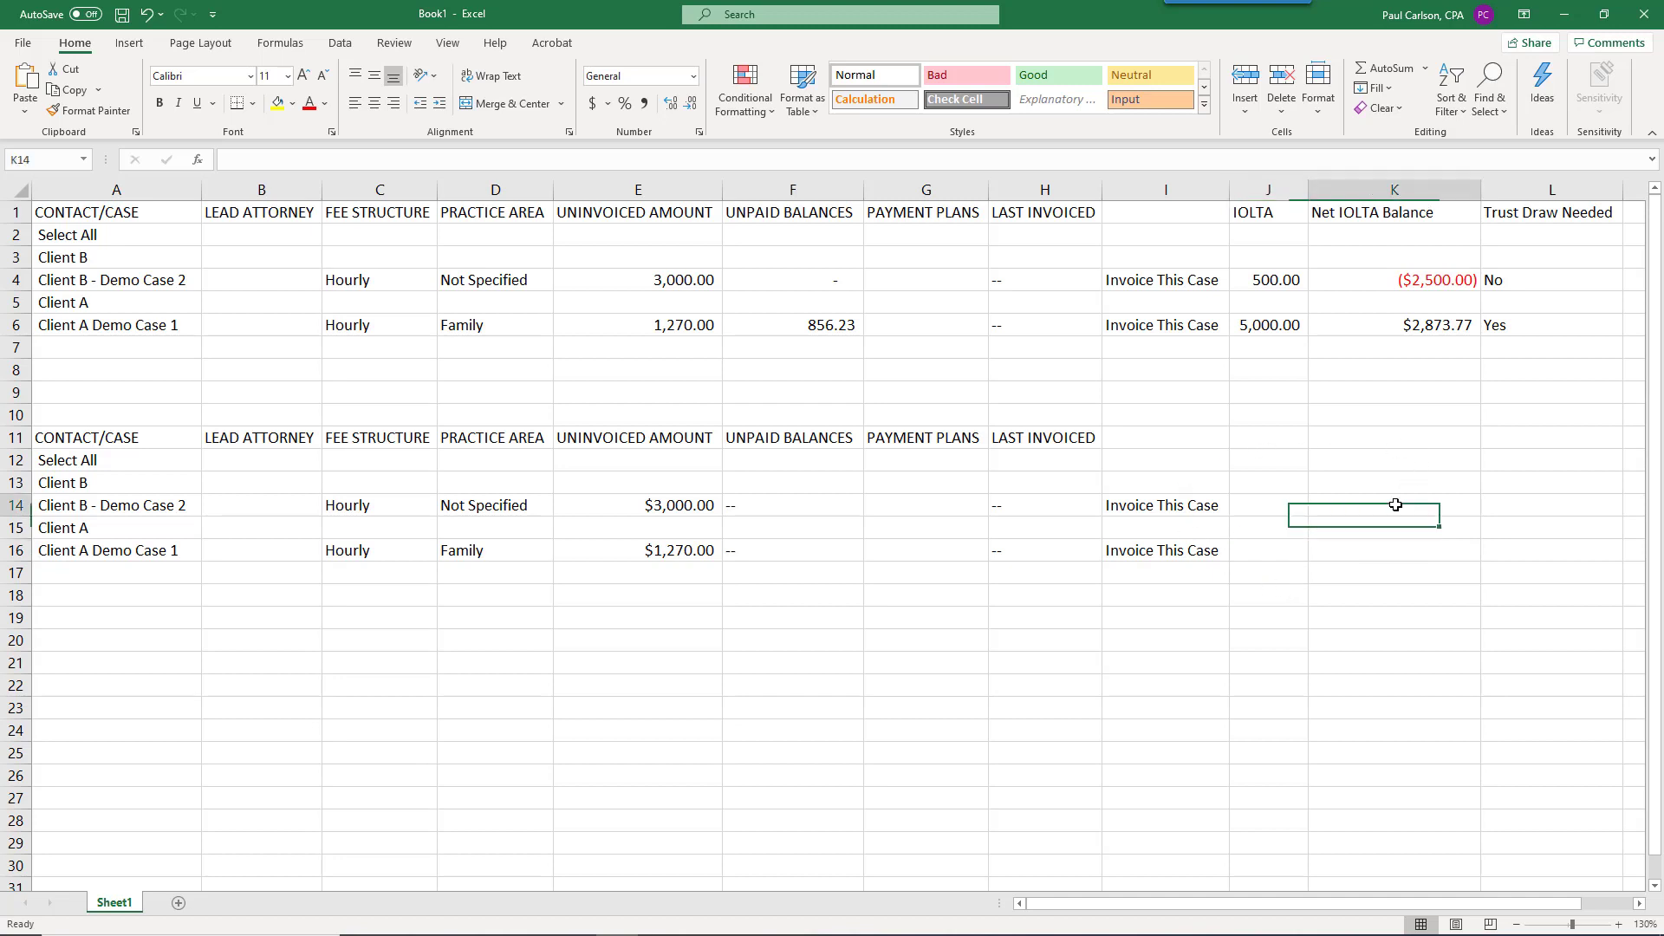
left_click(1529, 502)
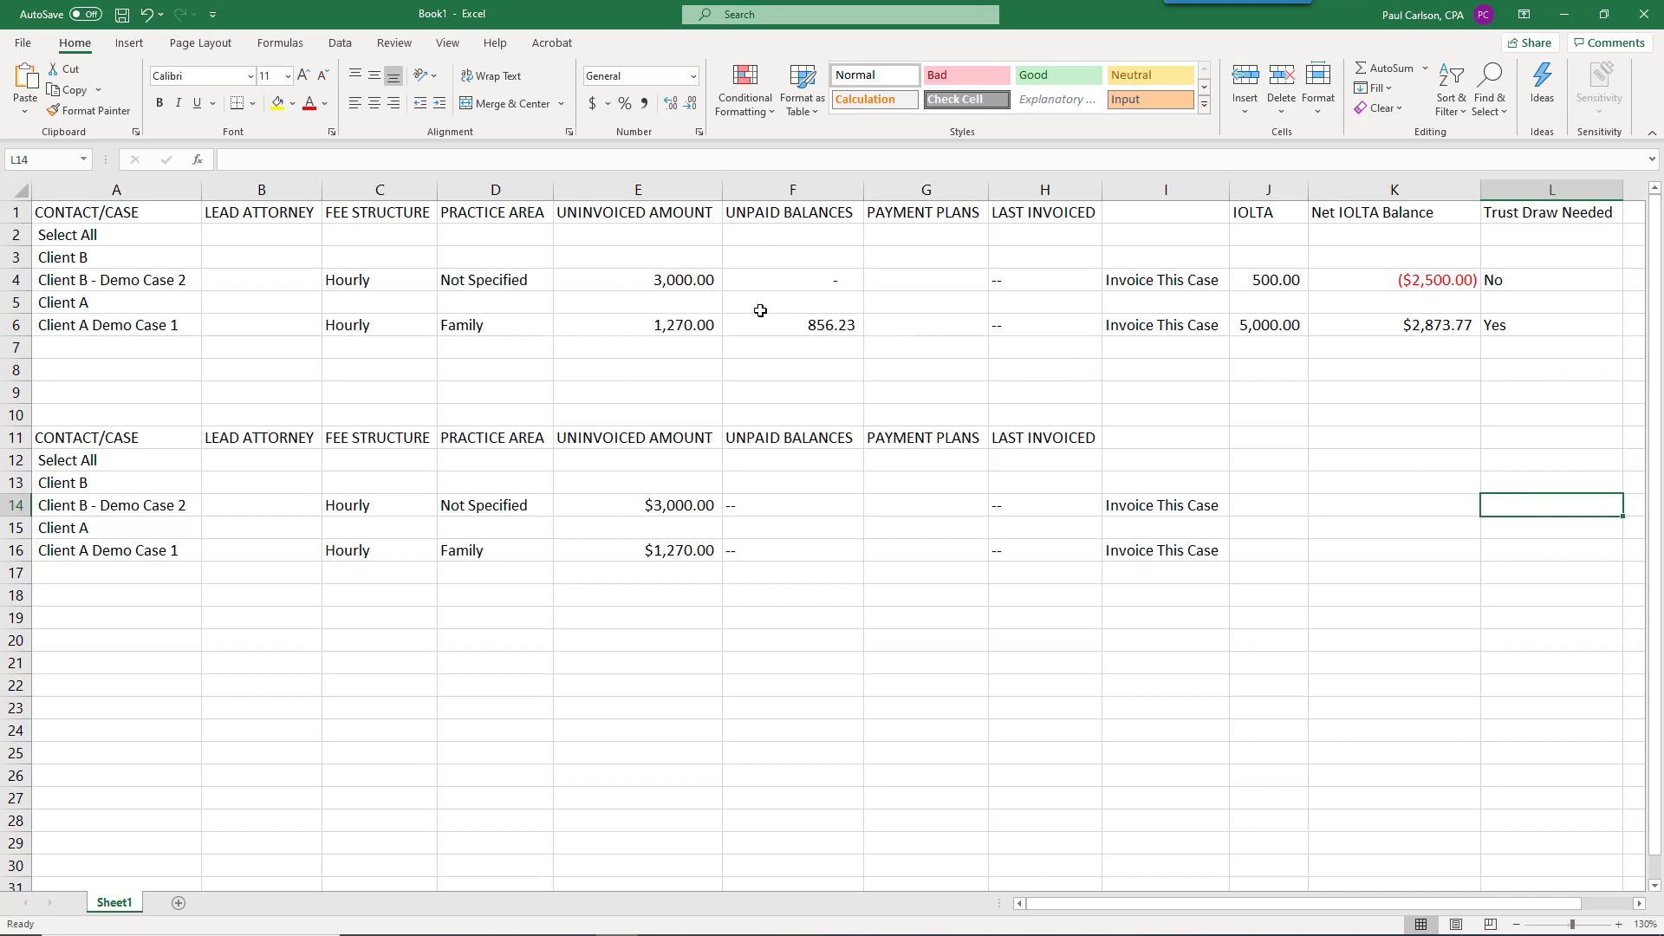
Step: Compare Client A's IOLTA funds and unpaid balance in row 6 with its Trust Draw Needed entry
left_click(1256, 325)
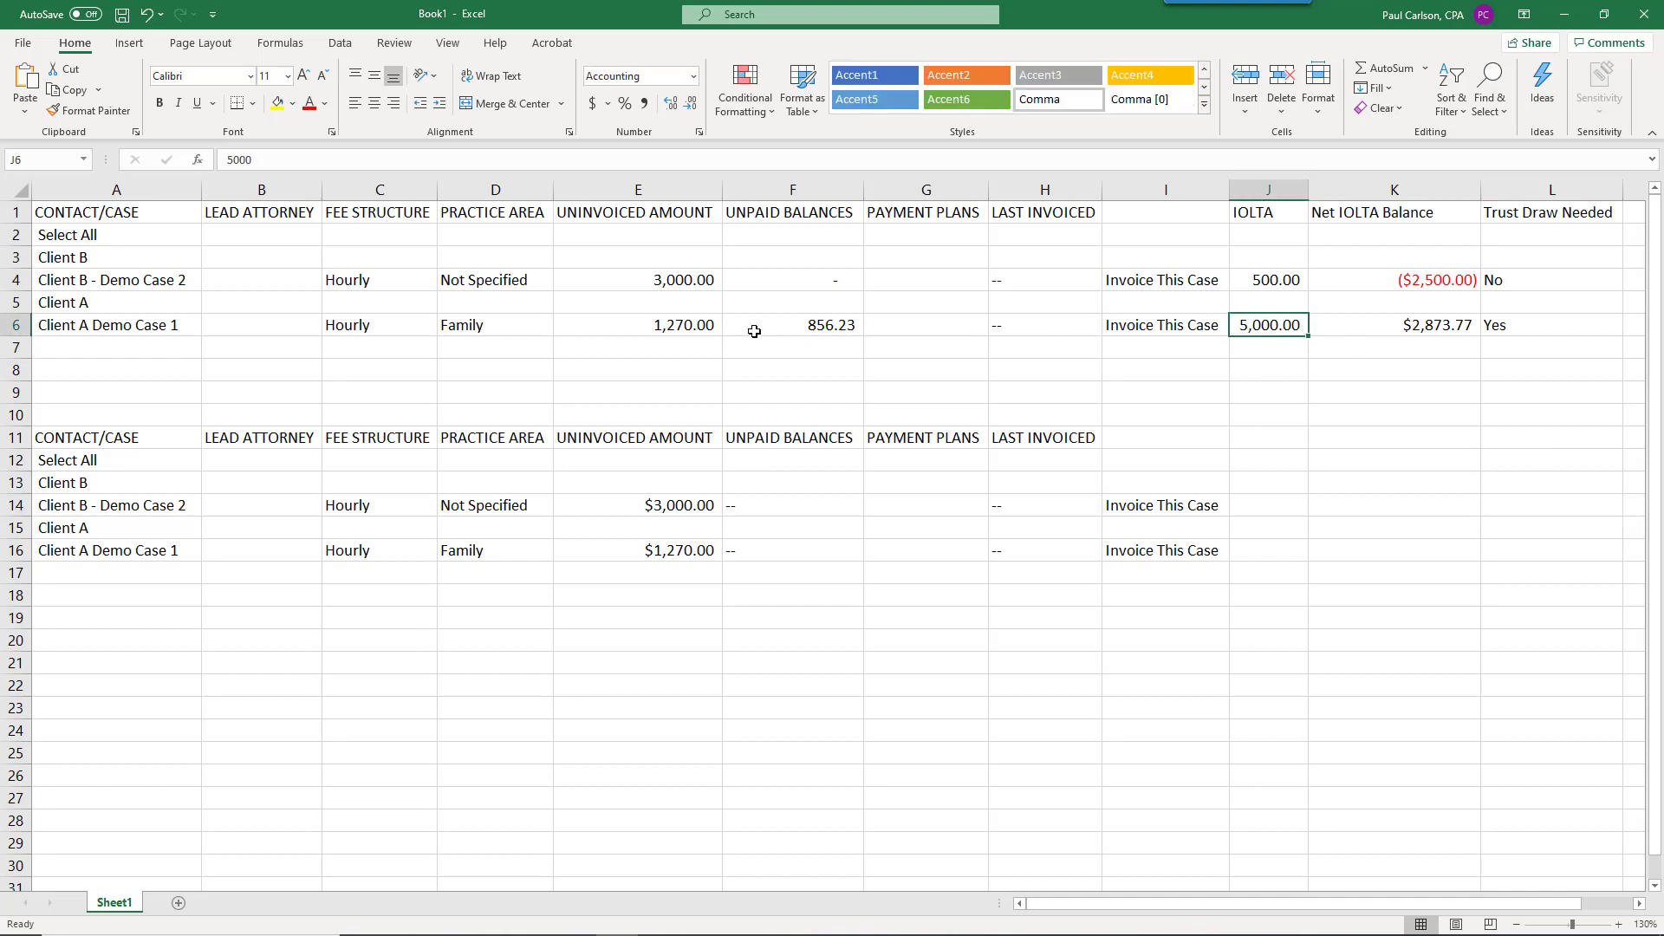
left_click(793, 321)
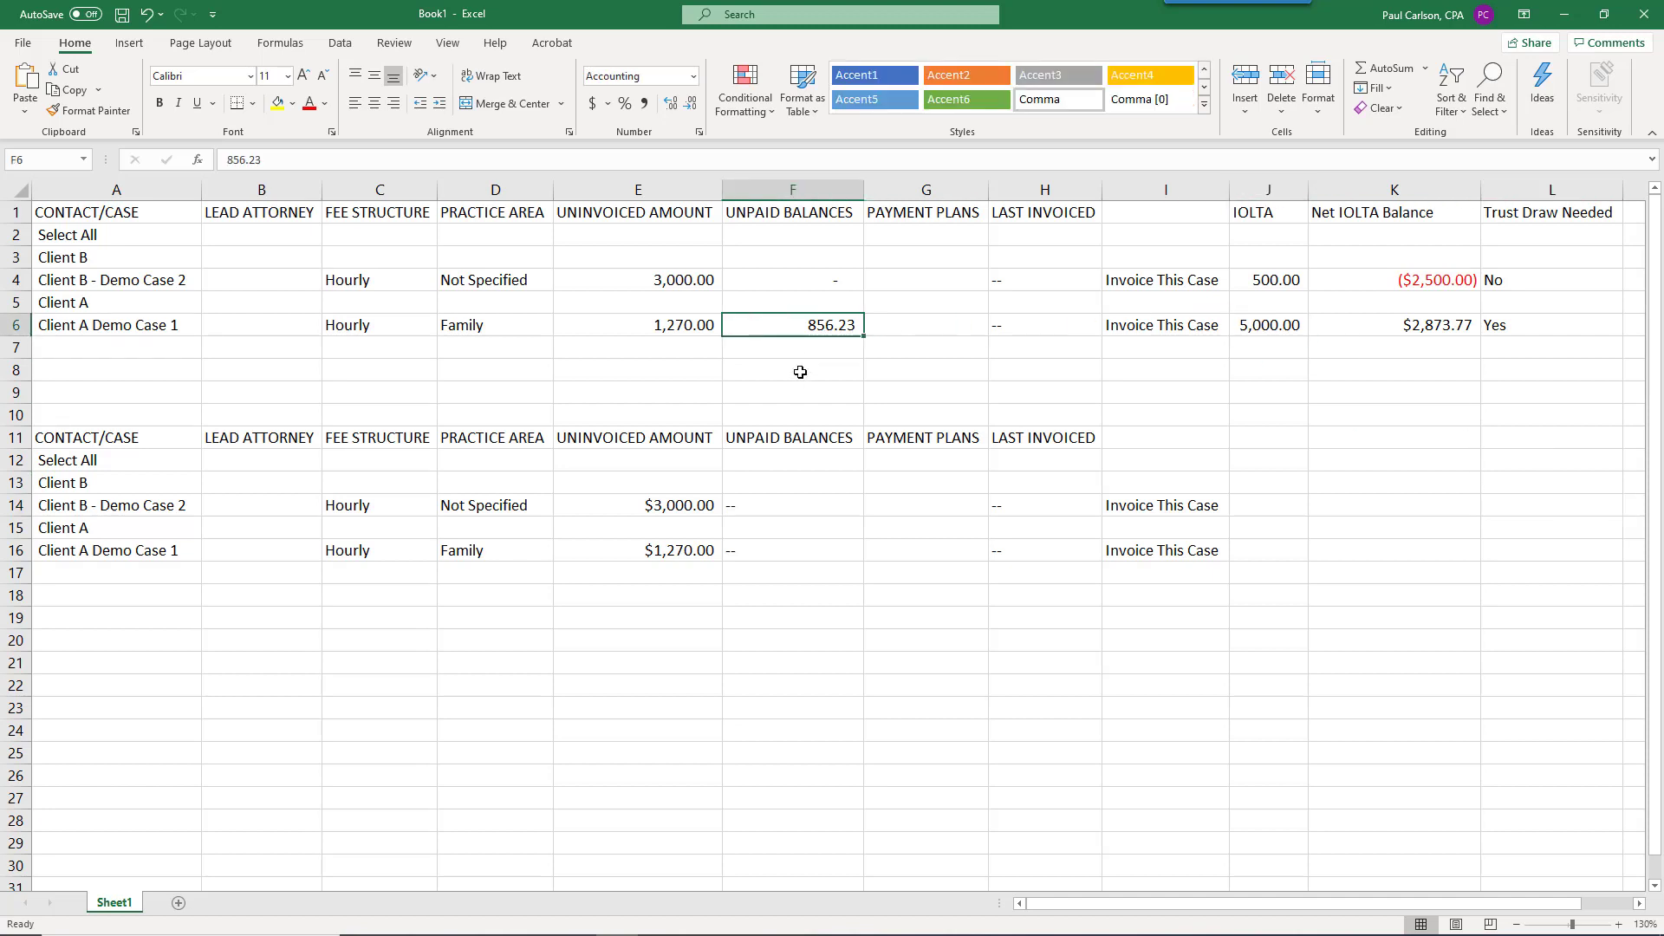
left_click(1518, 328)
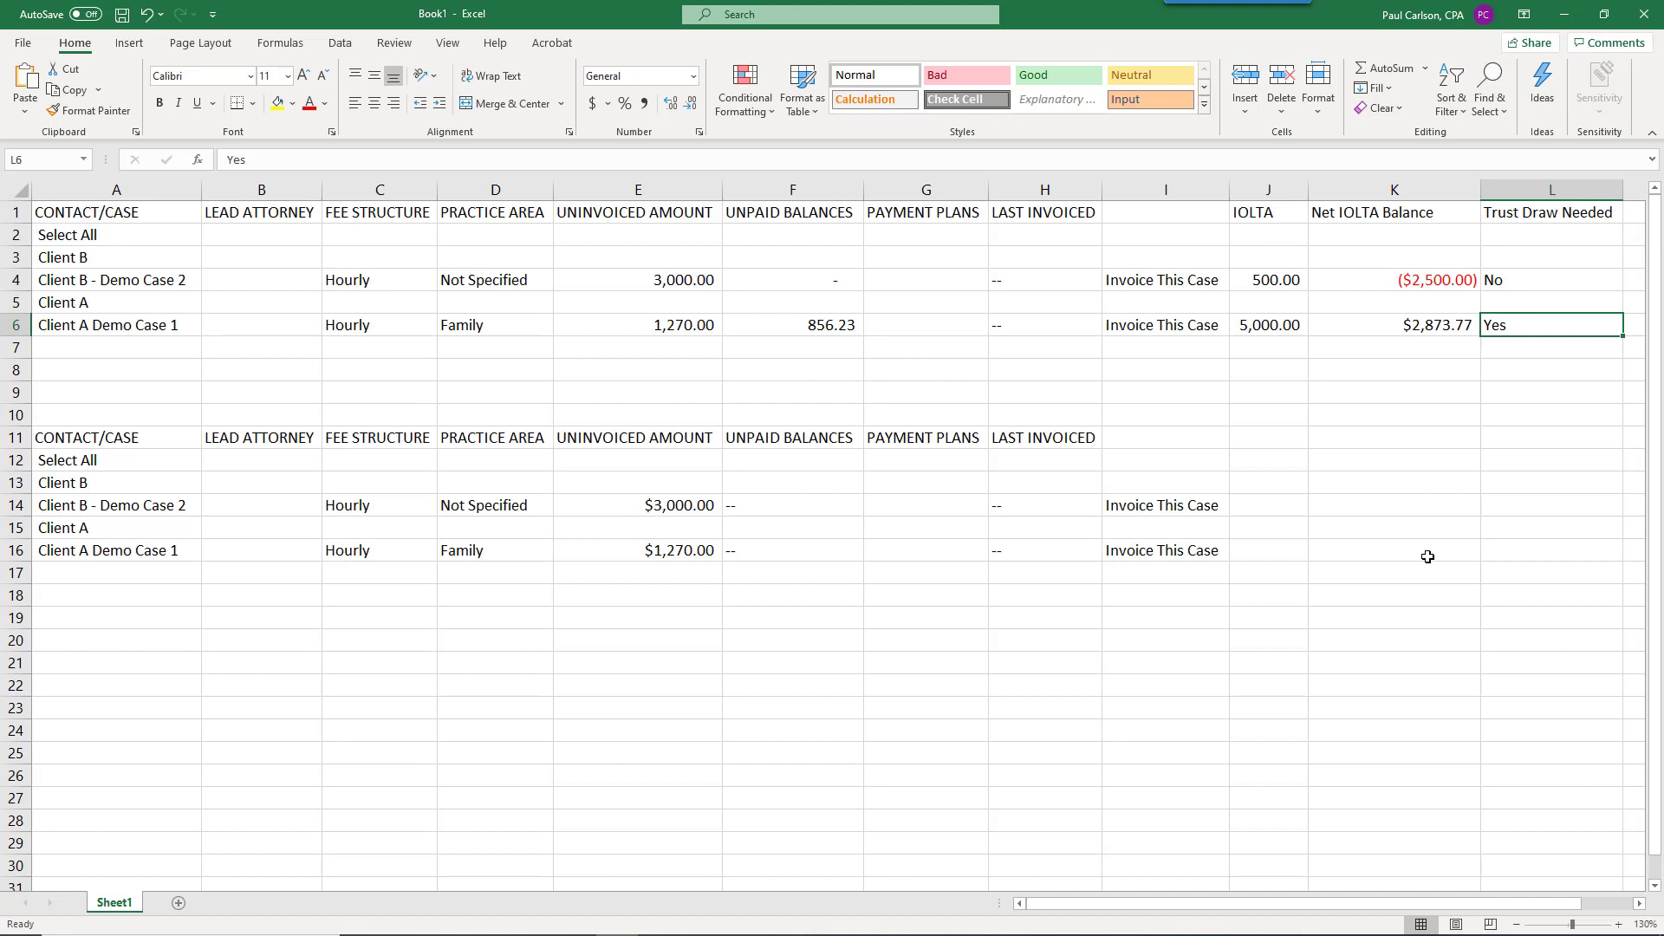